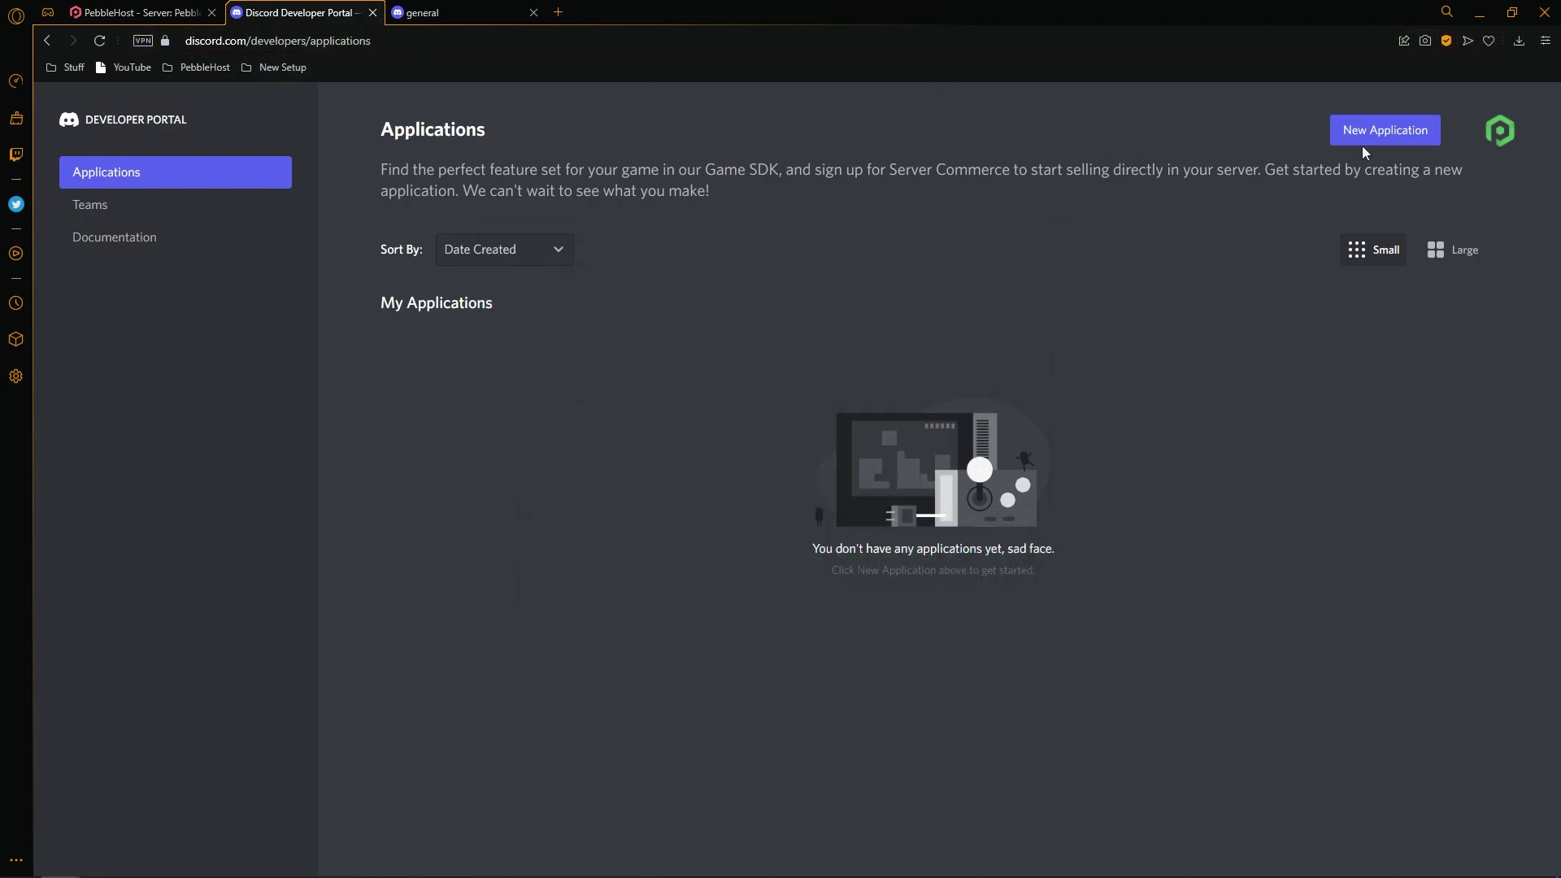
- Create a new application named Pebble in the Developer Portal
left_click(1363, 129)
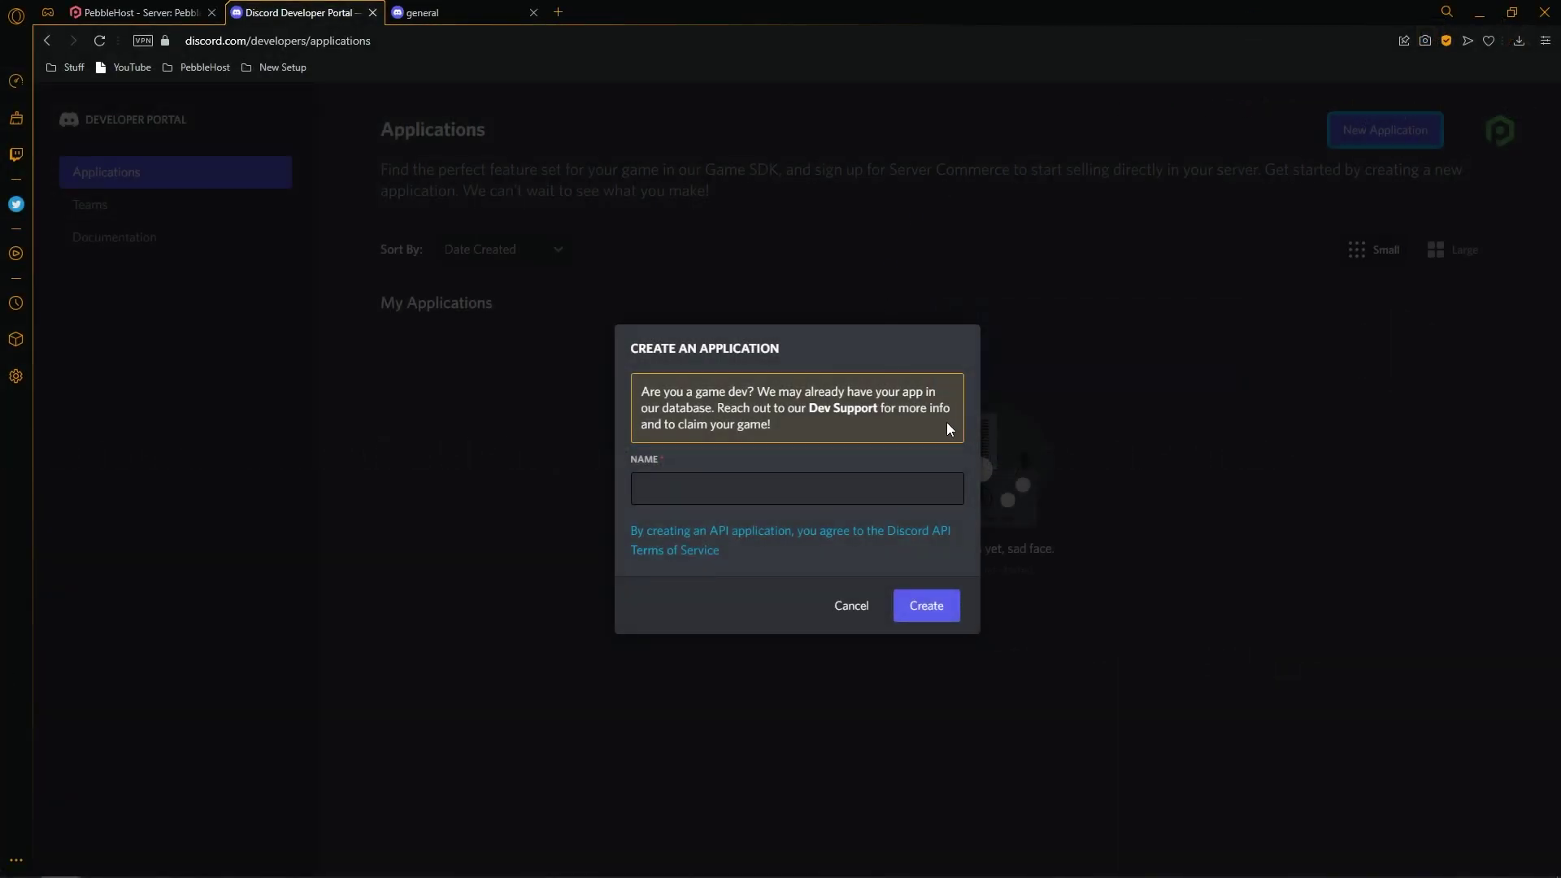
type("Pebble")
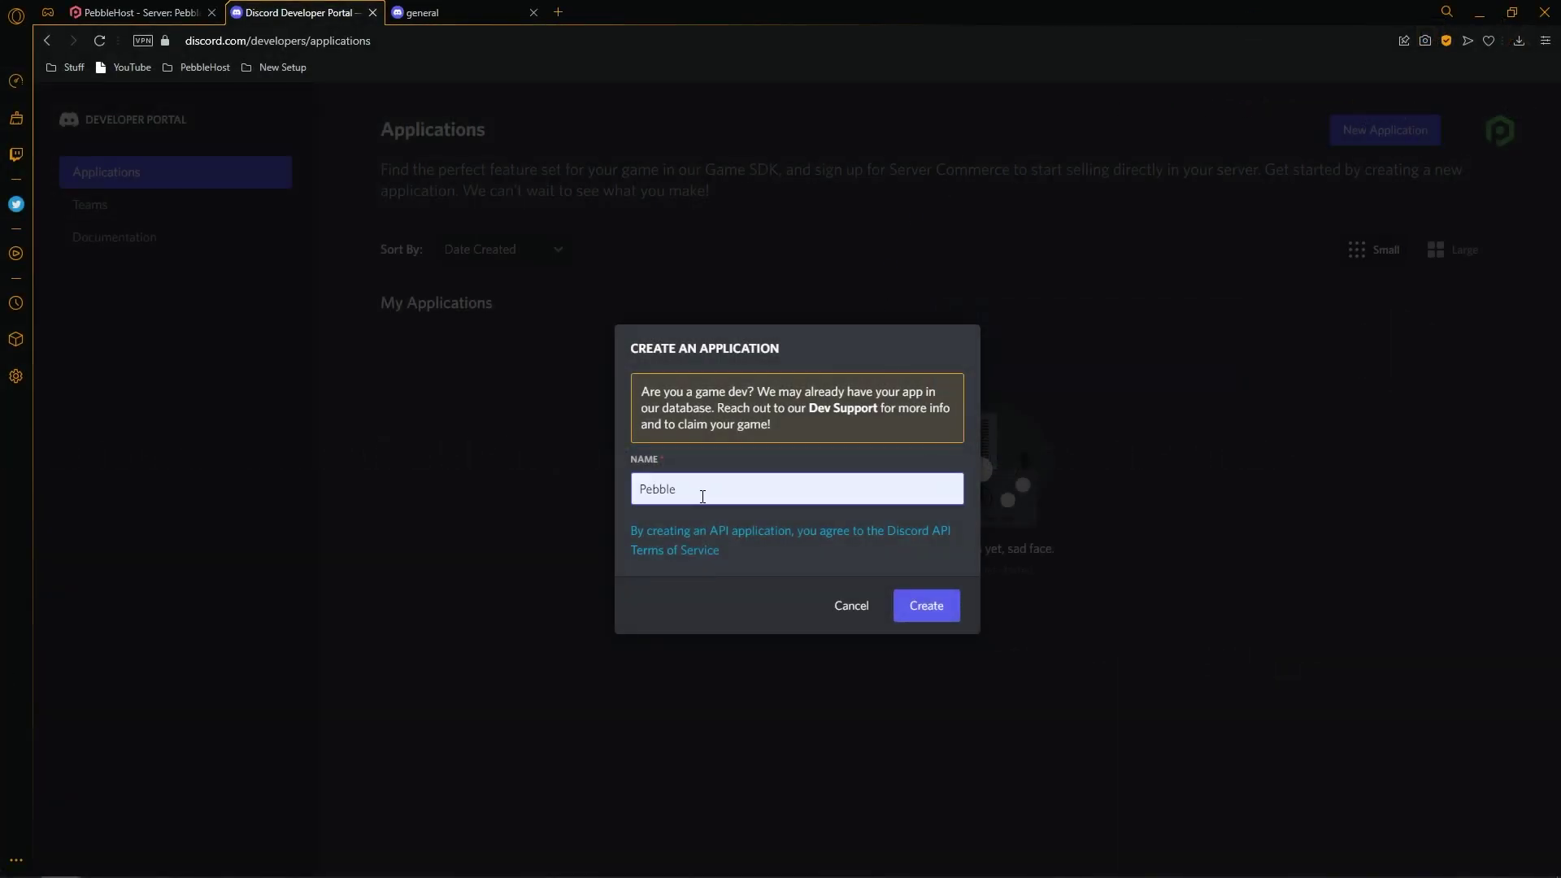
left_click(931, 605)
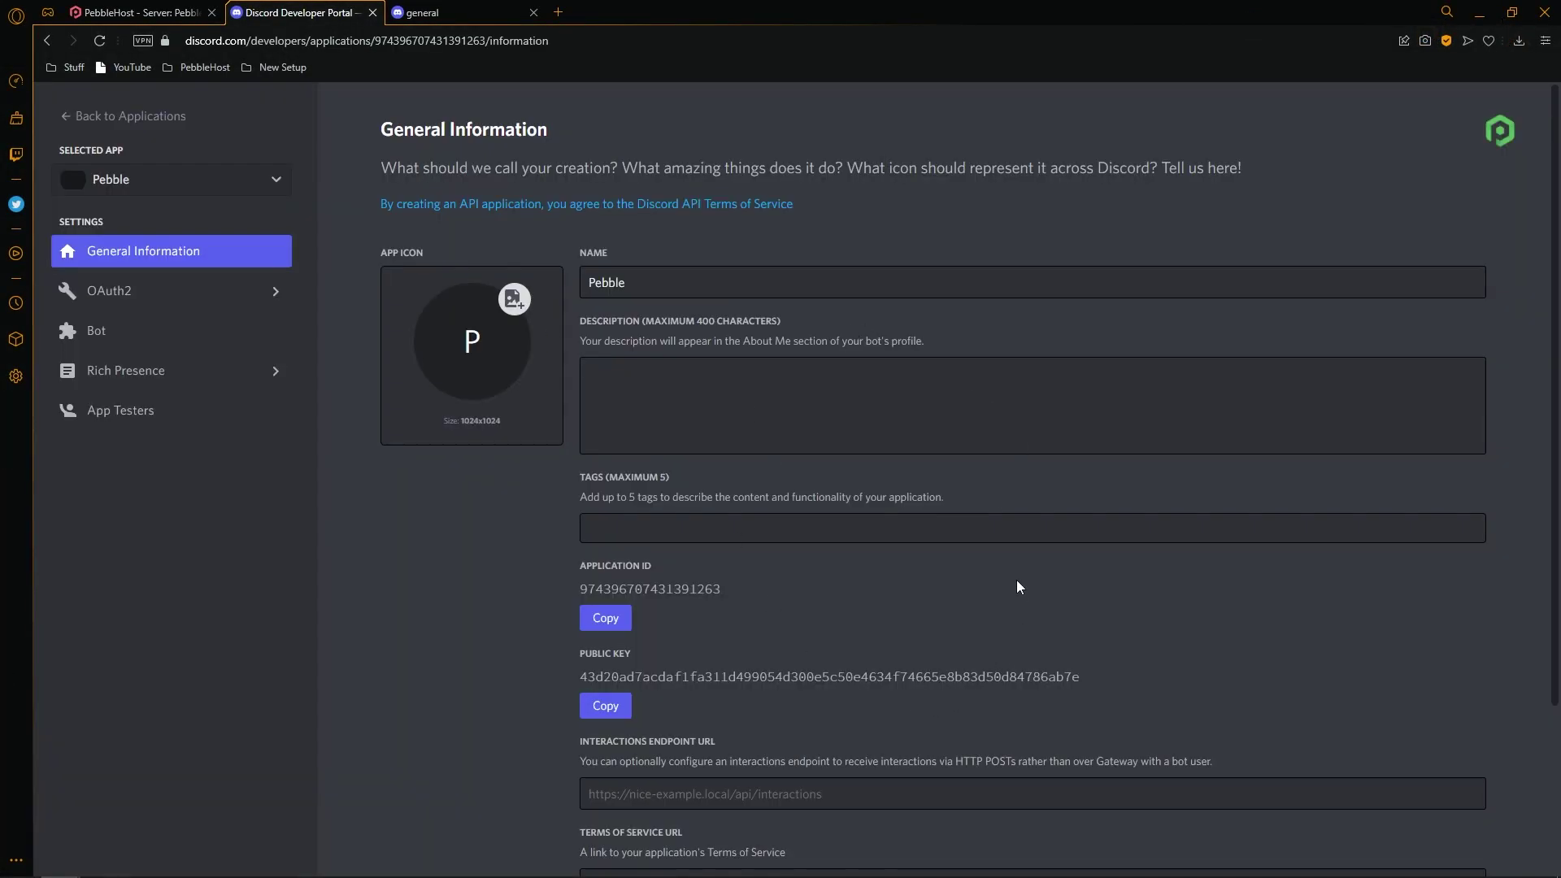
- Give the Pebble application the green hexagonal P logo as its app icon and save the changes
scroll(1017, 585, "down", 3)
scroll(995, 578, "up", 3)
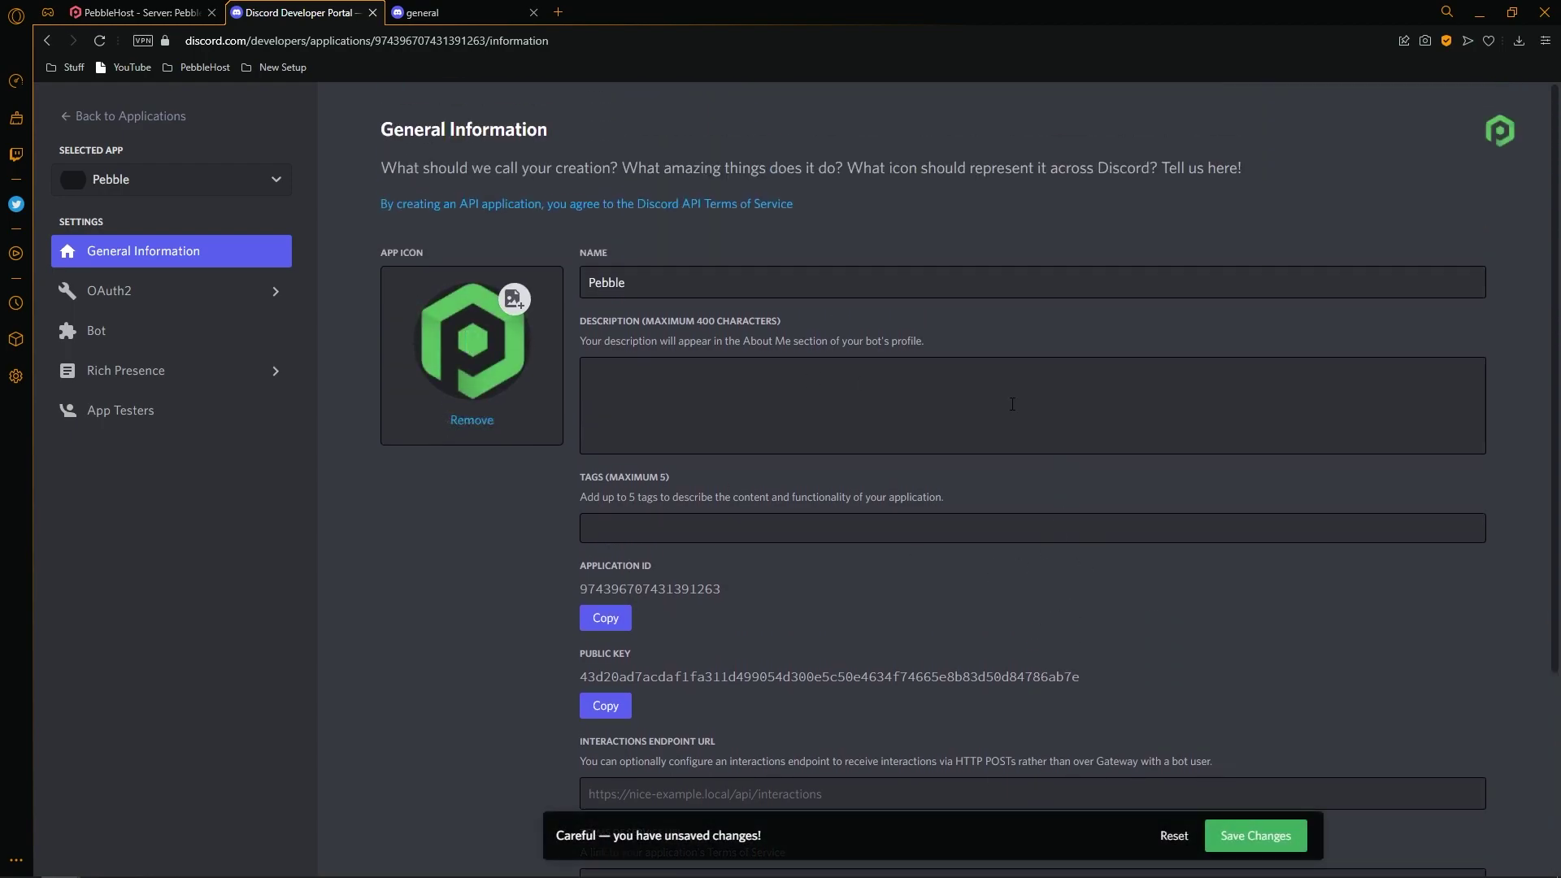
left_click(1274, 833)
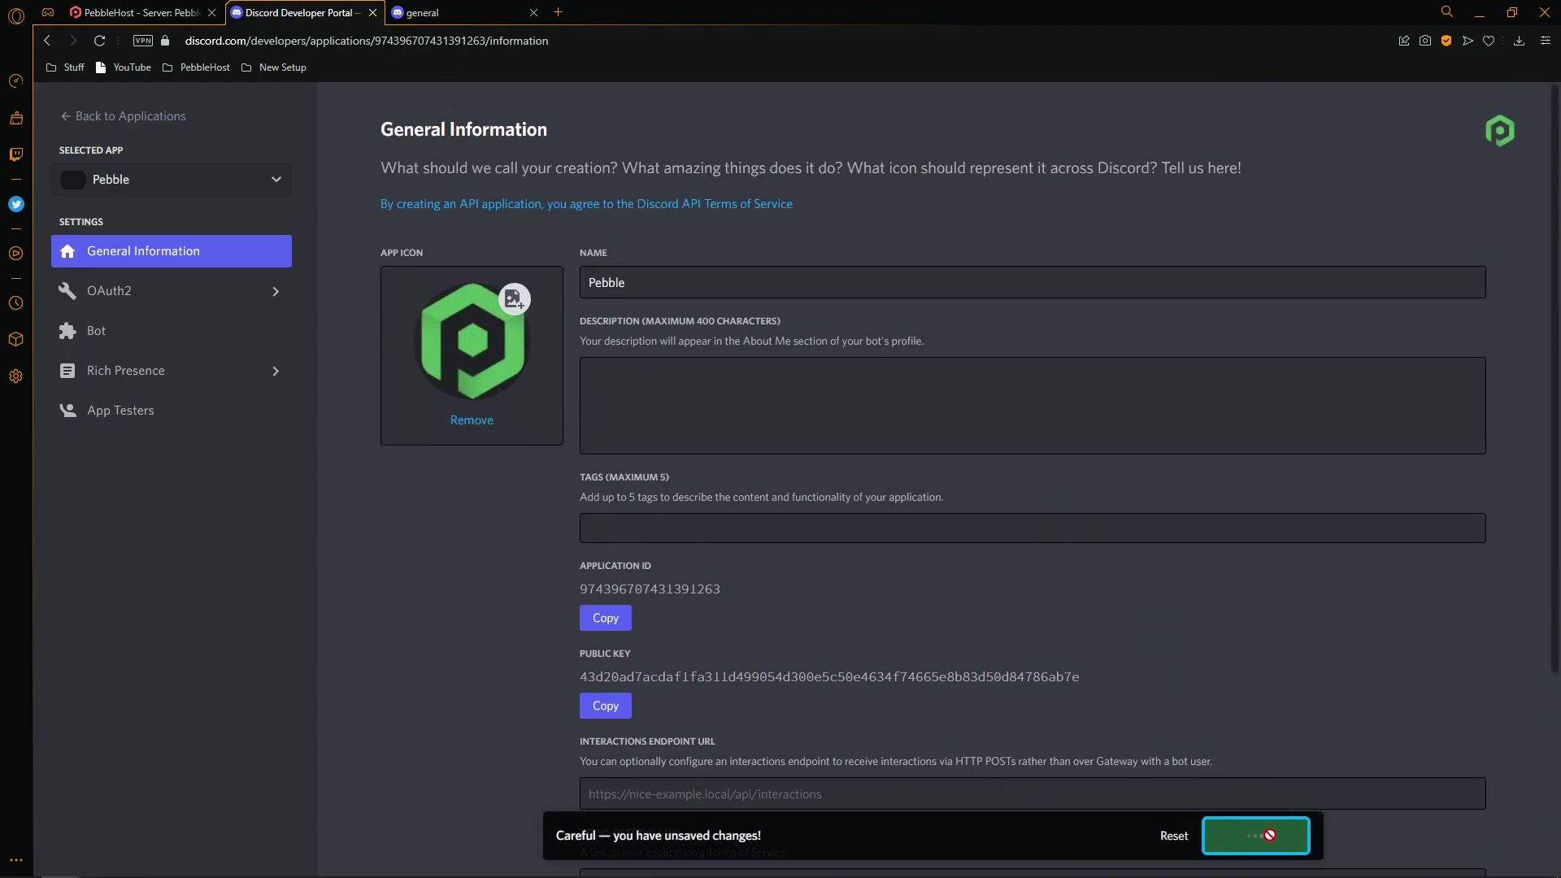
scroll(1134, 428, "down", 3)
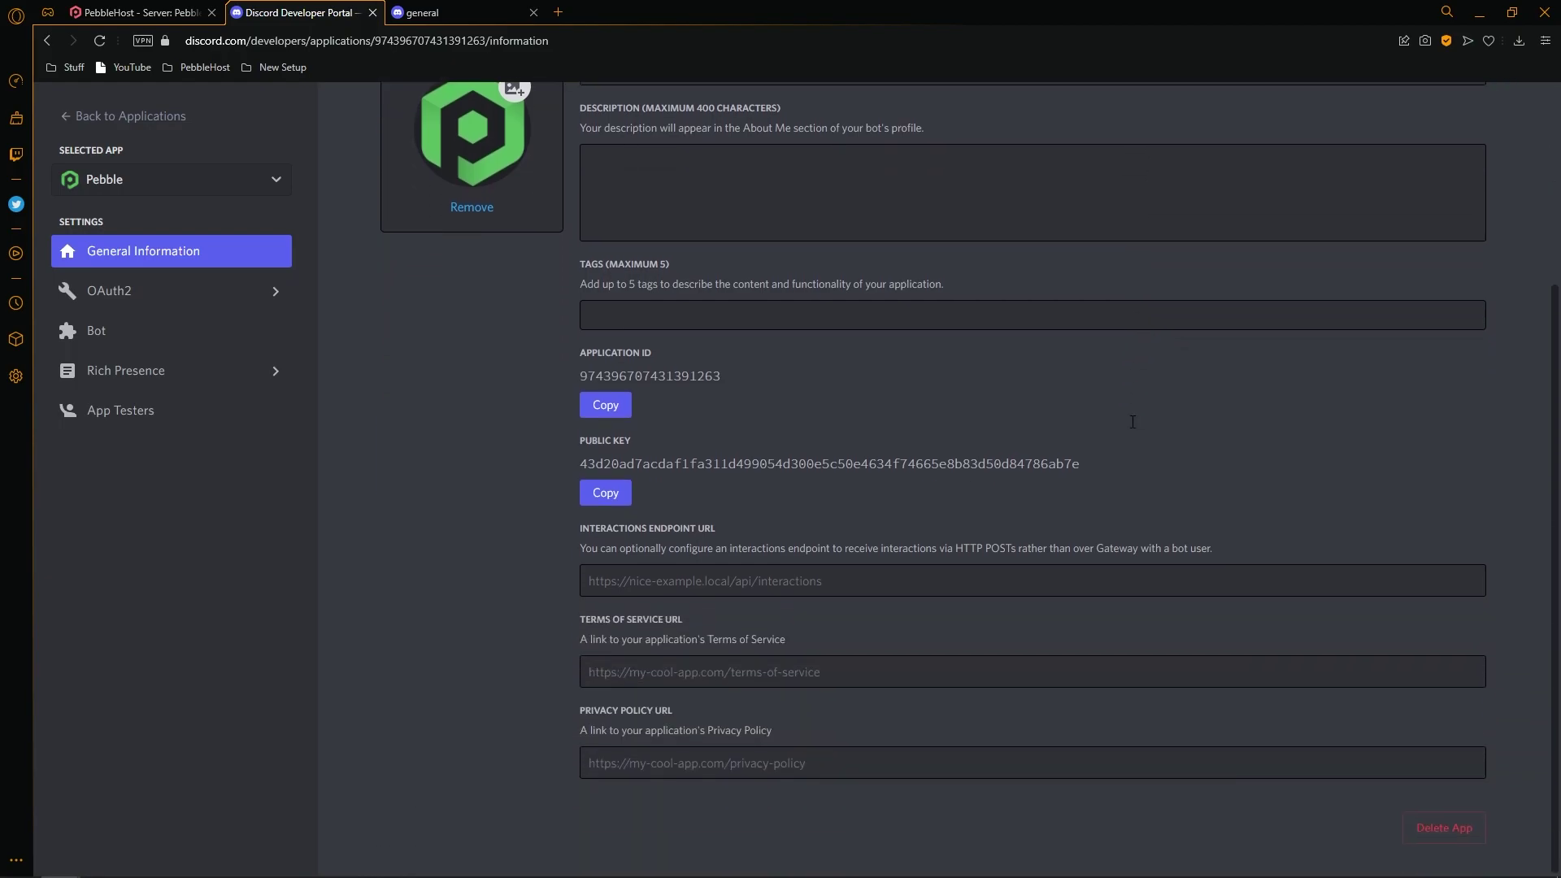
scroll(1134, 428, "up", 3)
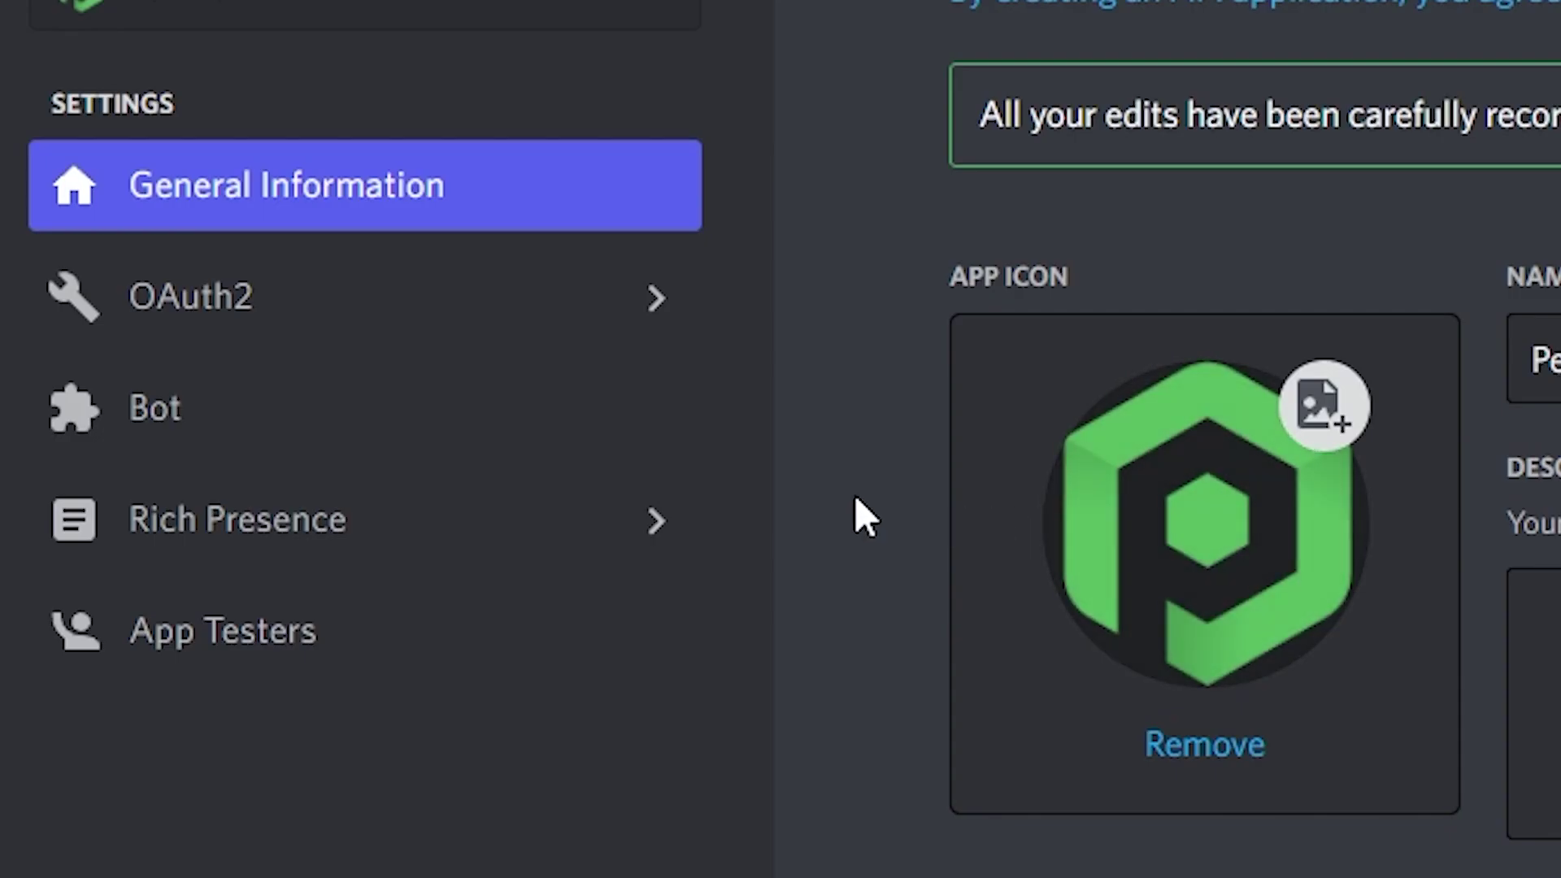
- Add a bot user to the Pebble application and confirm the irrevocable action
left_click(179, 413)
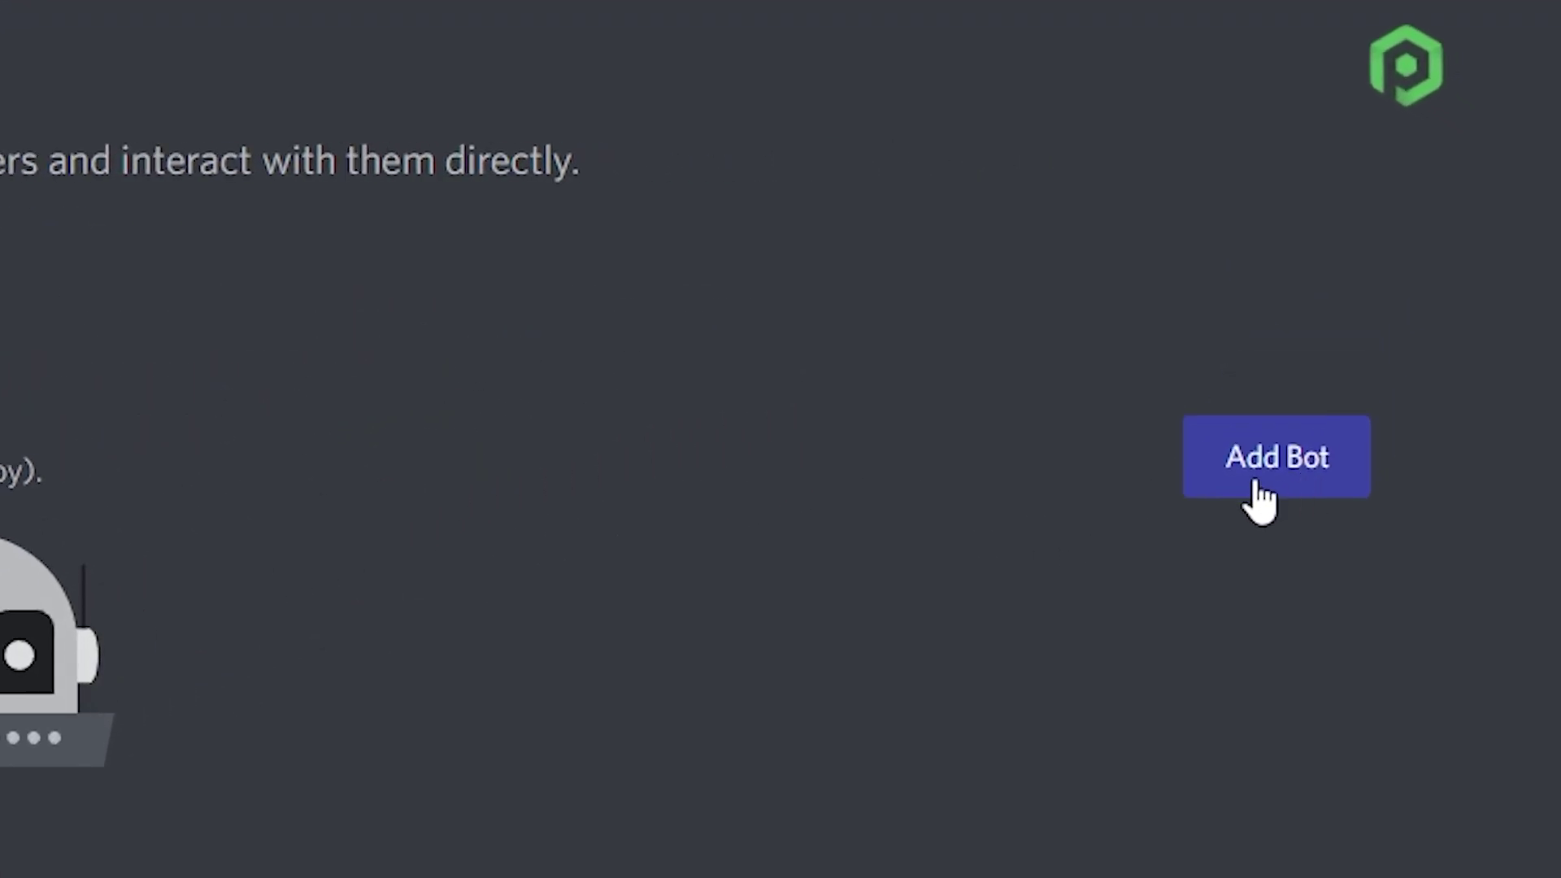
left_click(1457, 291)
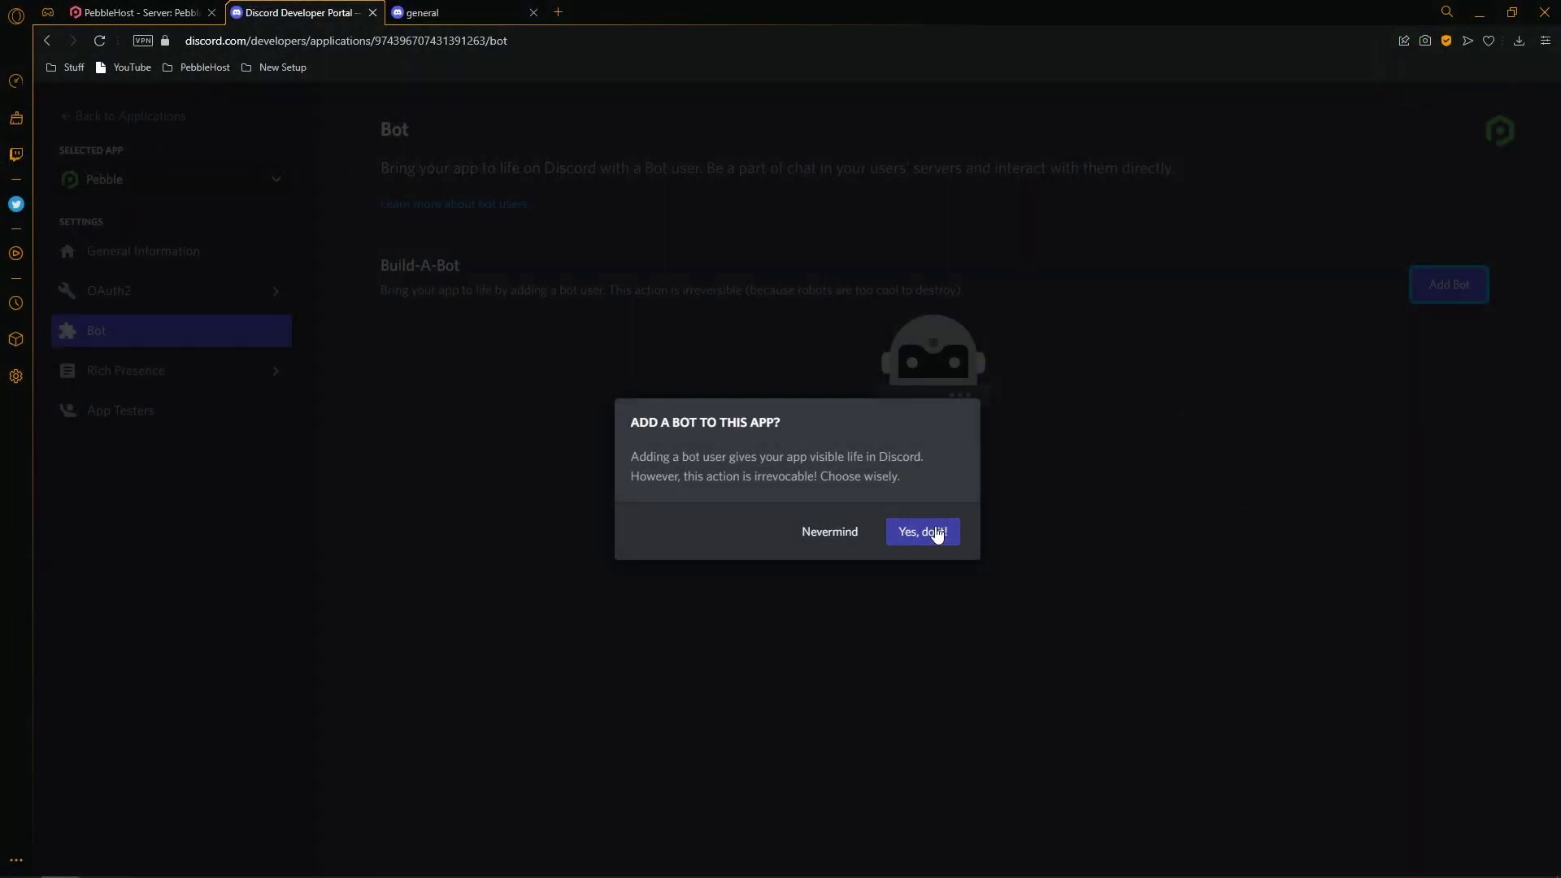
left_click(934, 533)
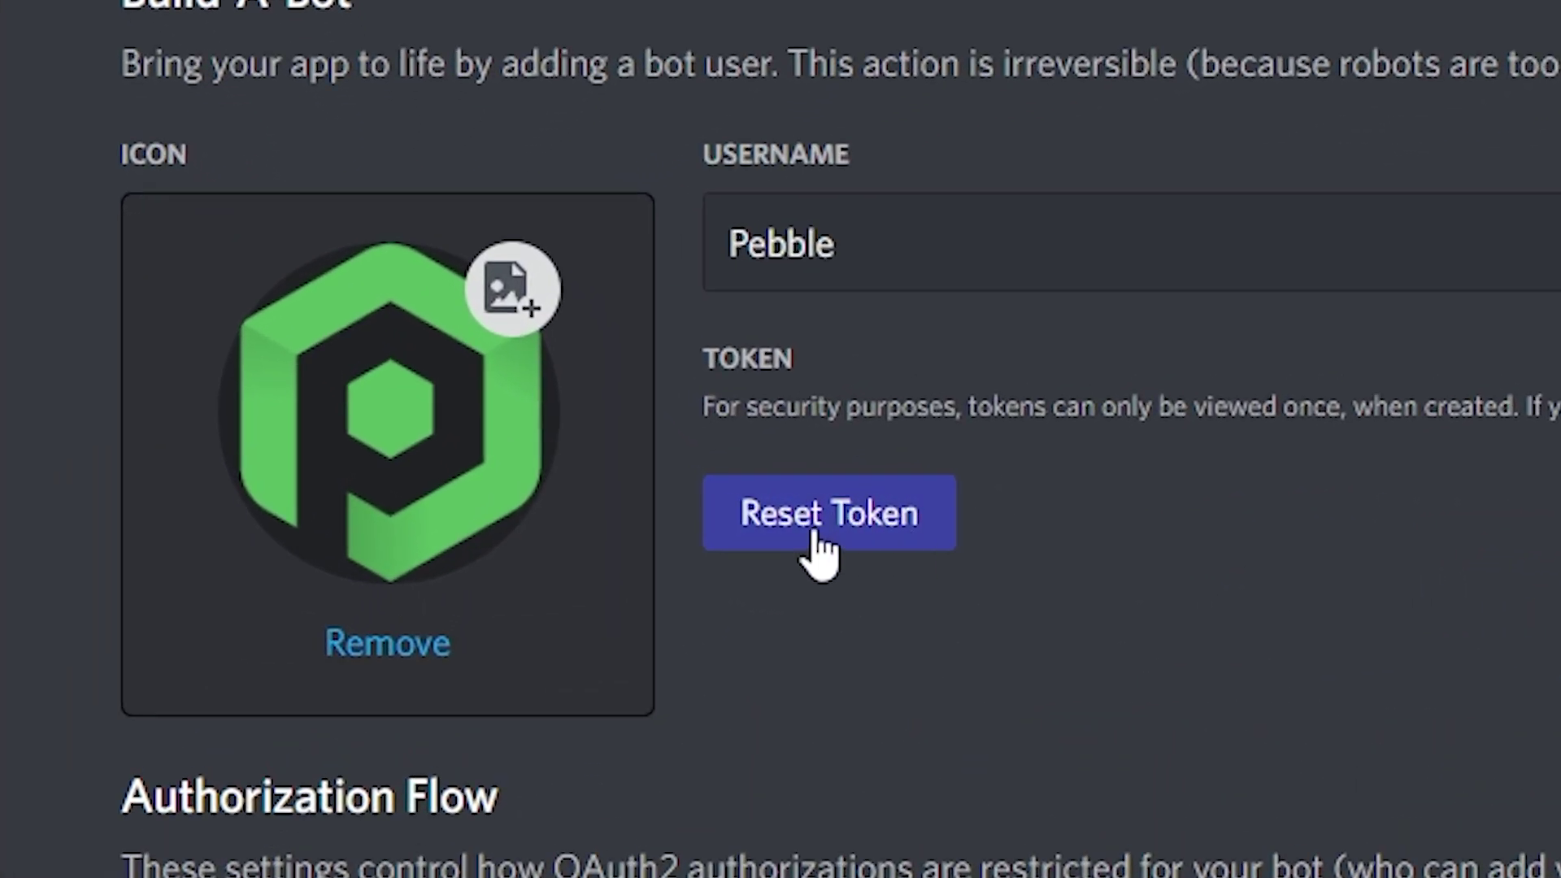
- Reset the bot's token to generate a new one and copy it
left_click(866, 542)
left_click(937, 533)
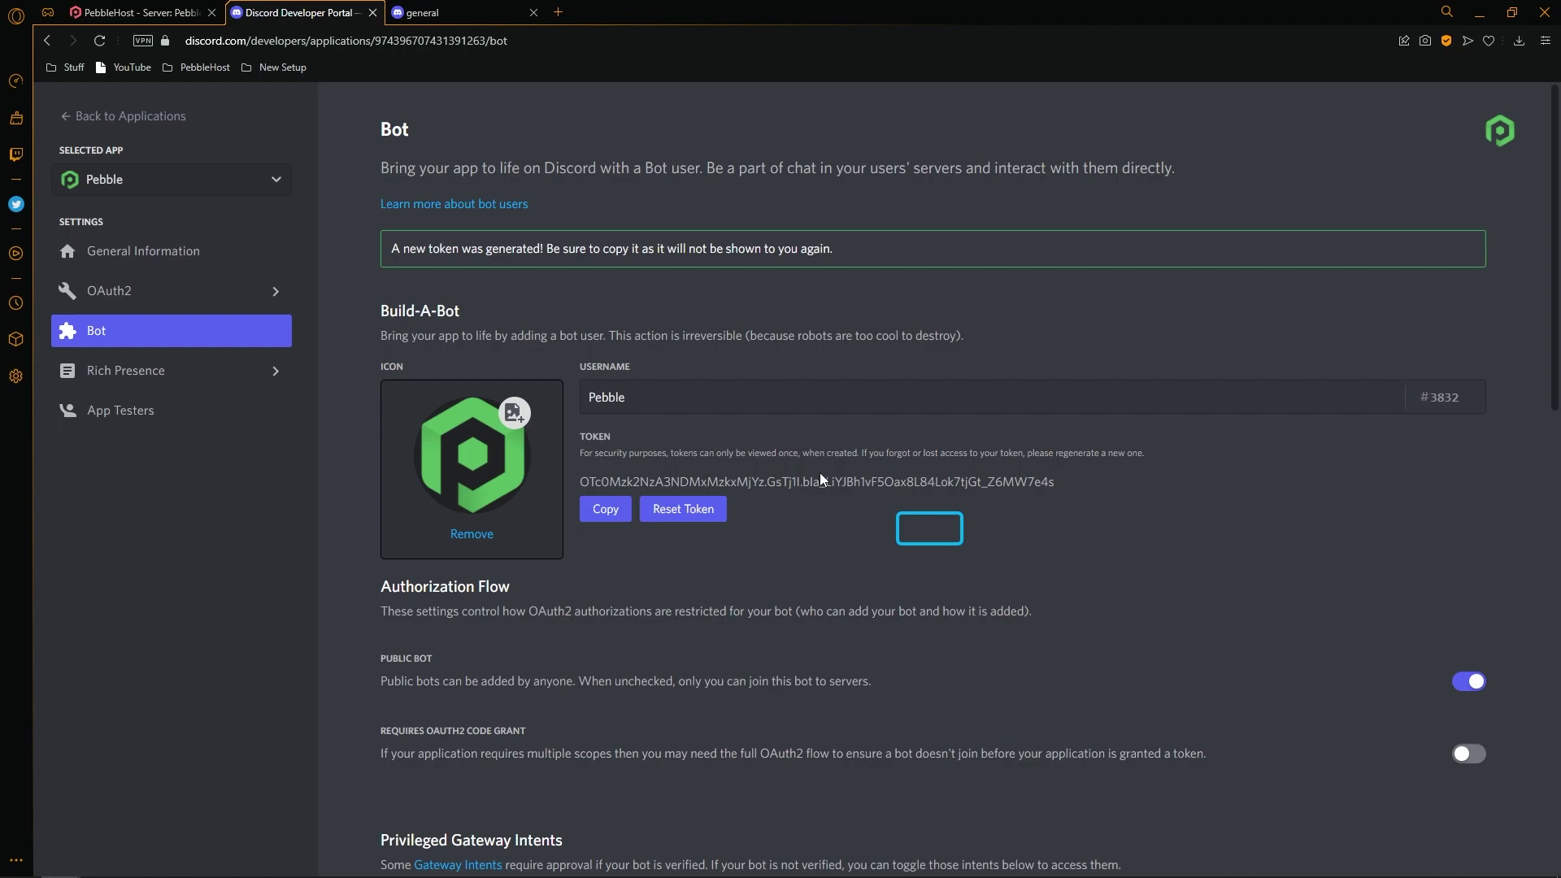
left_click(605, 509)
- Paste the copied bot token into an empty Notepad document and minimize the window
left_click_drag(691, 167, 977, 223)
key("ctrl+v")
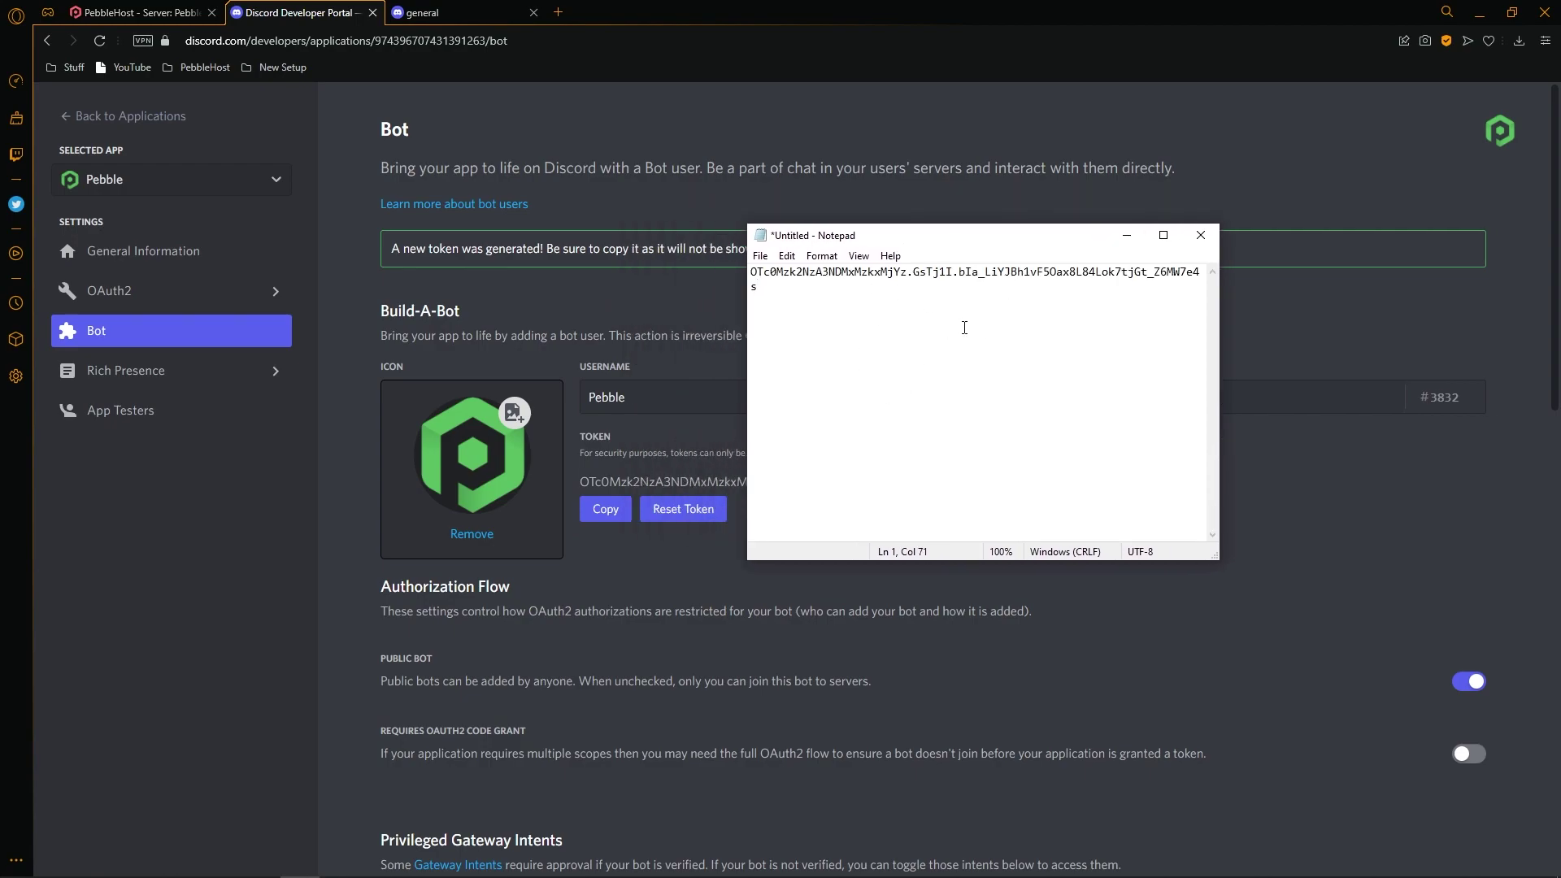
left_click(1126, 235)
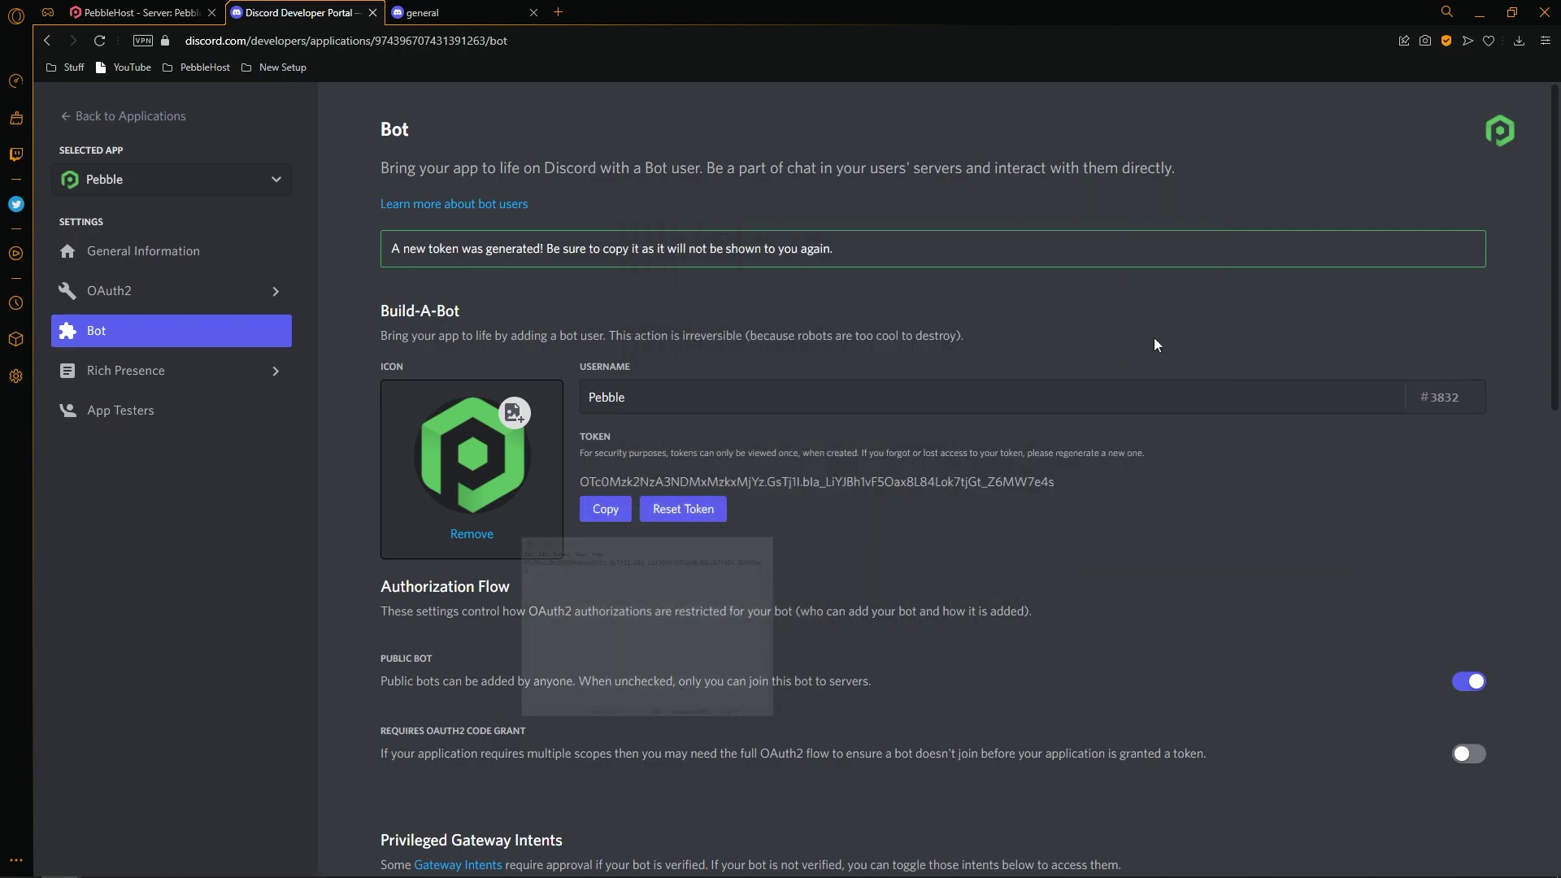
- Select the bot scope in the OAuth2 URL Generator for the Pebble application
scroll(1393, 603, "down", 8)
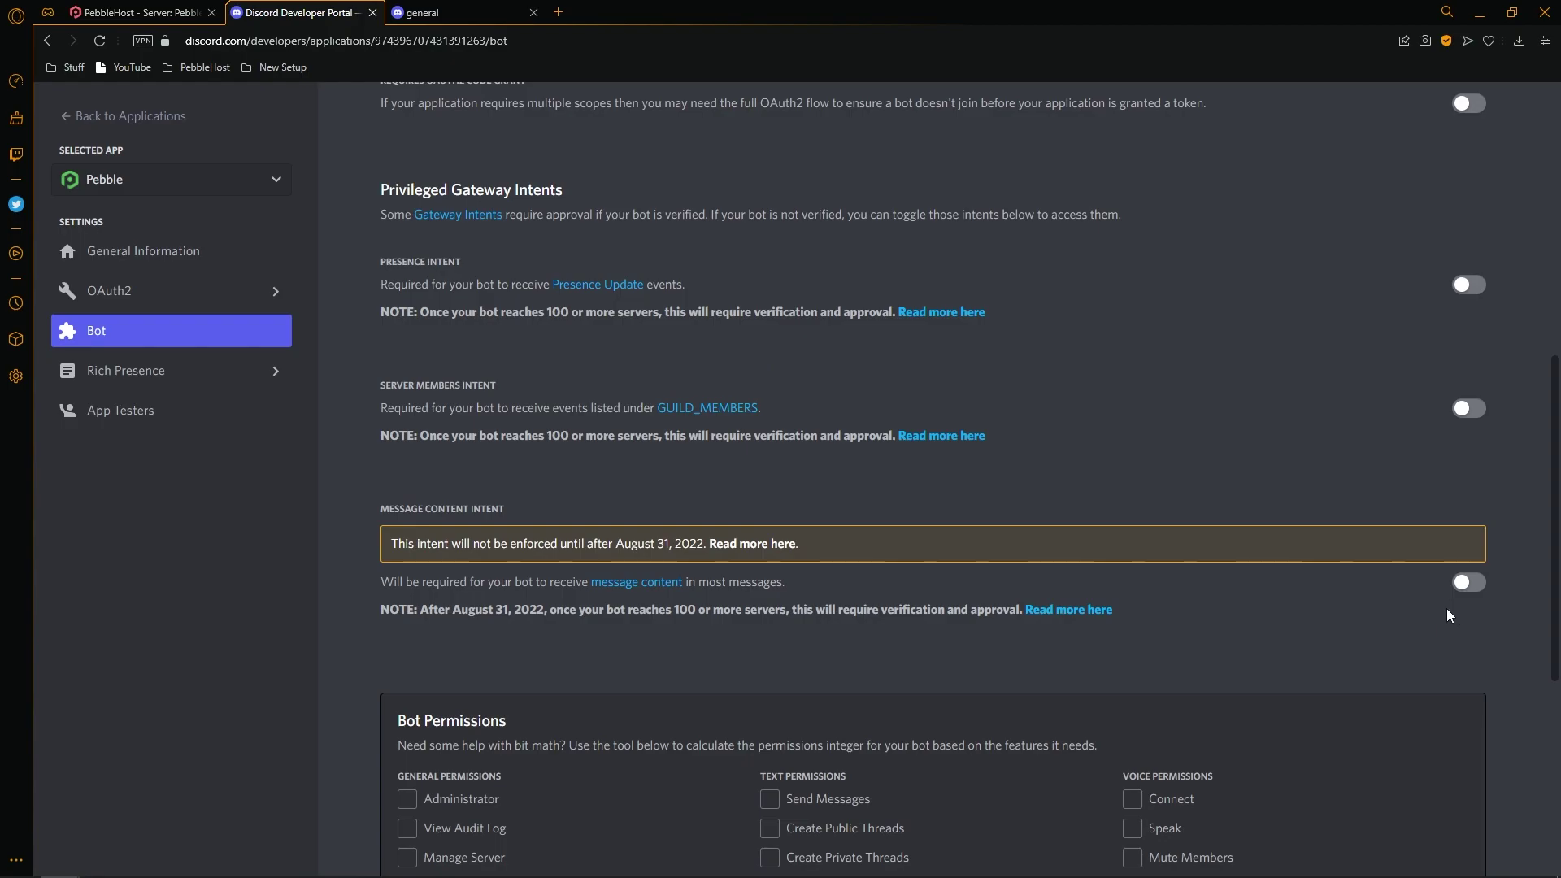
scroll(1349, 462, "up", 8)
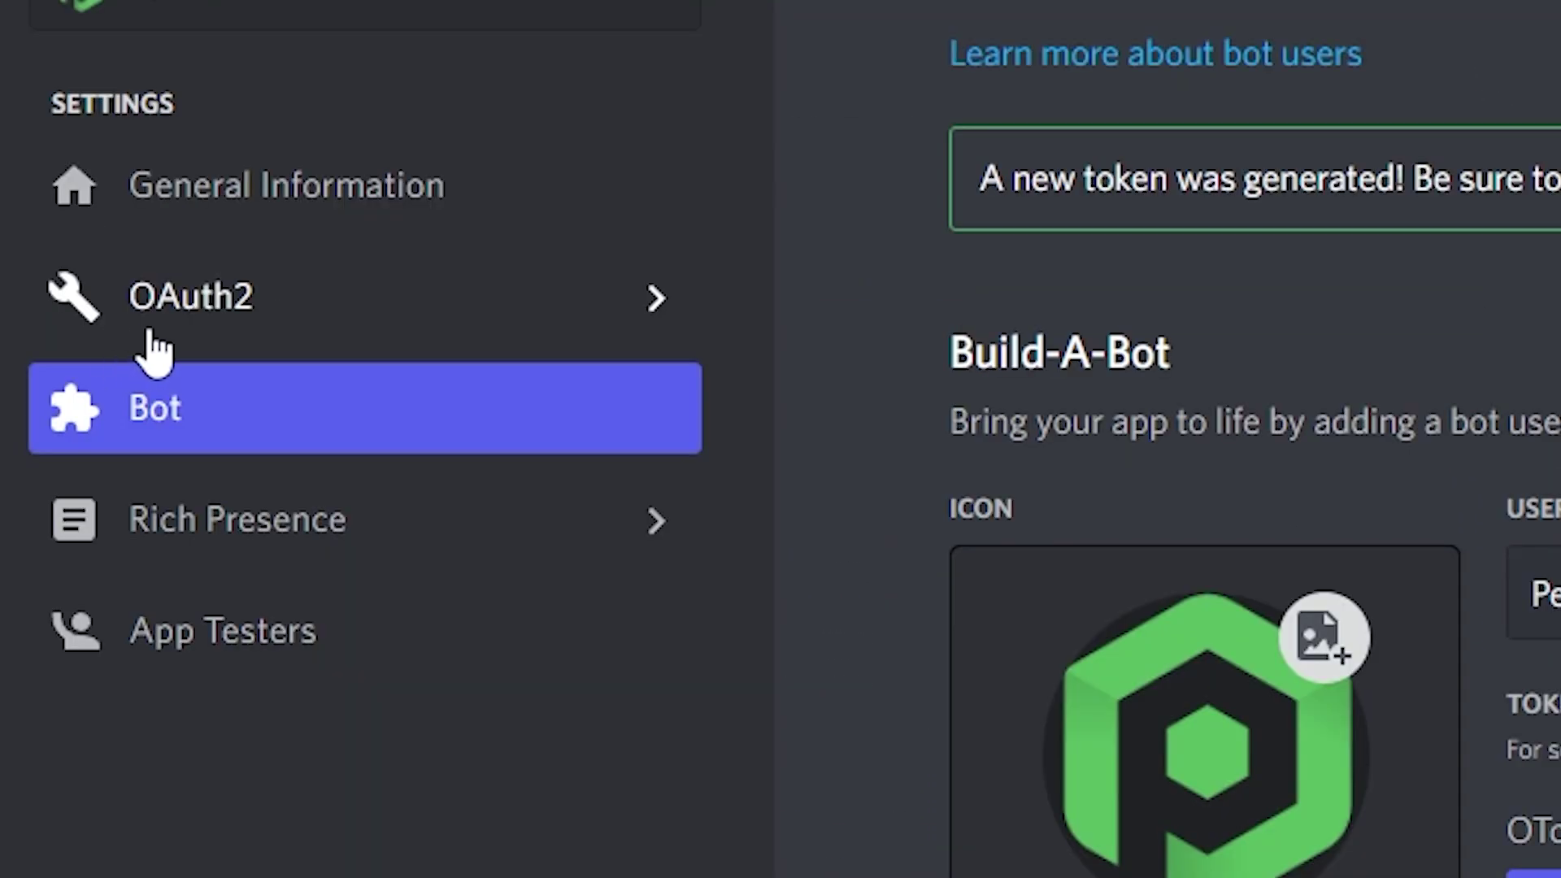
left_click(209, 329)
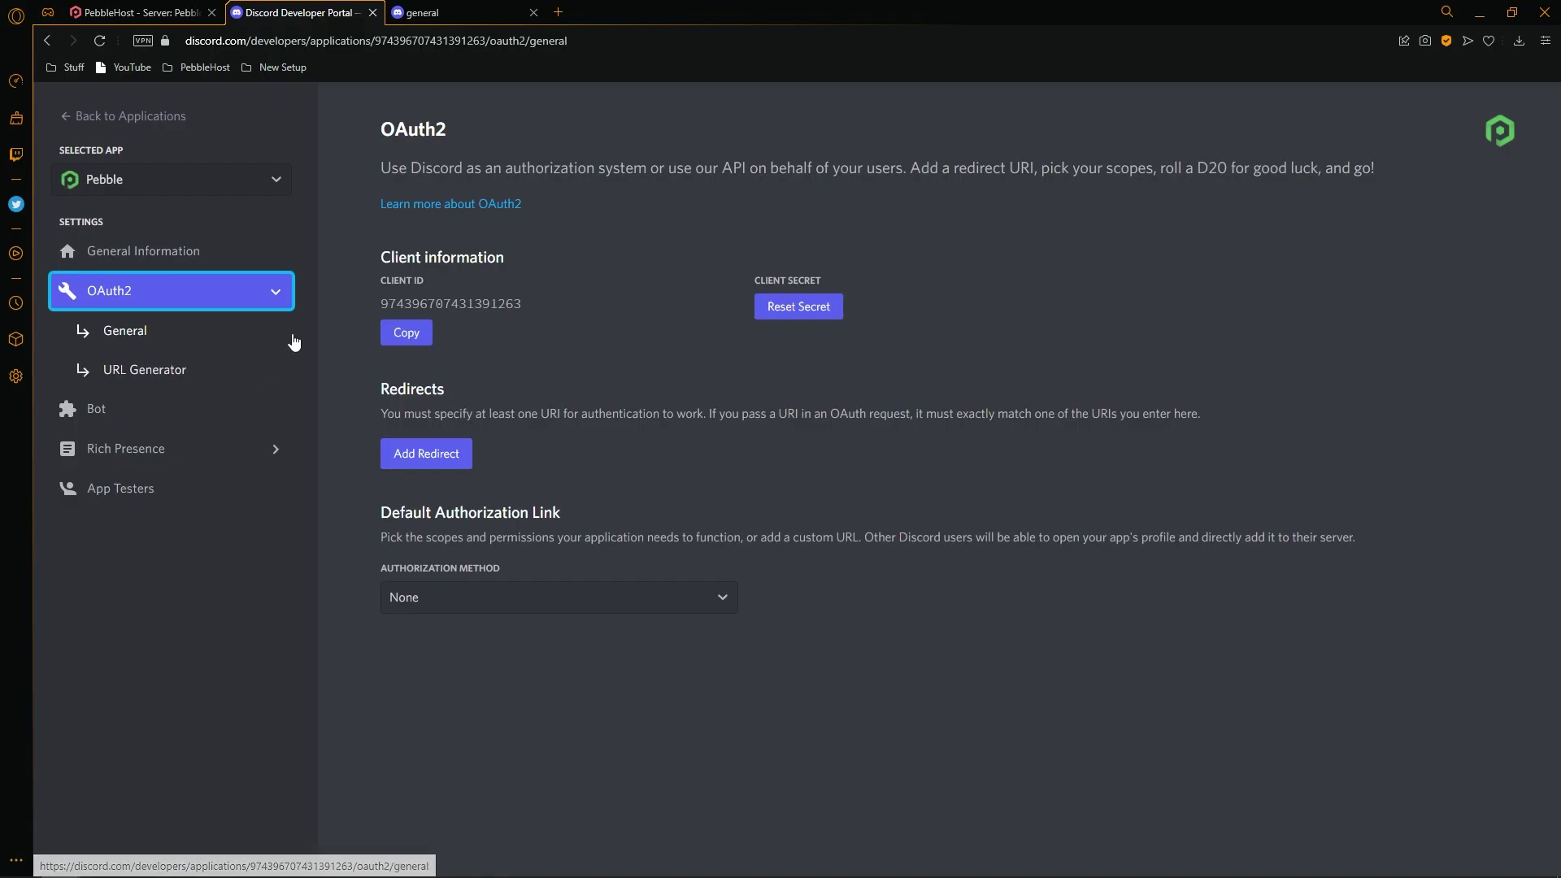
left_click(232, 511)
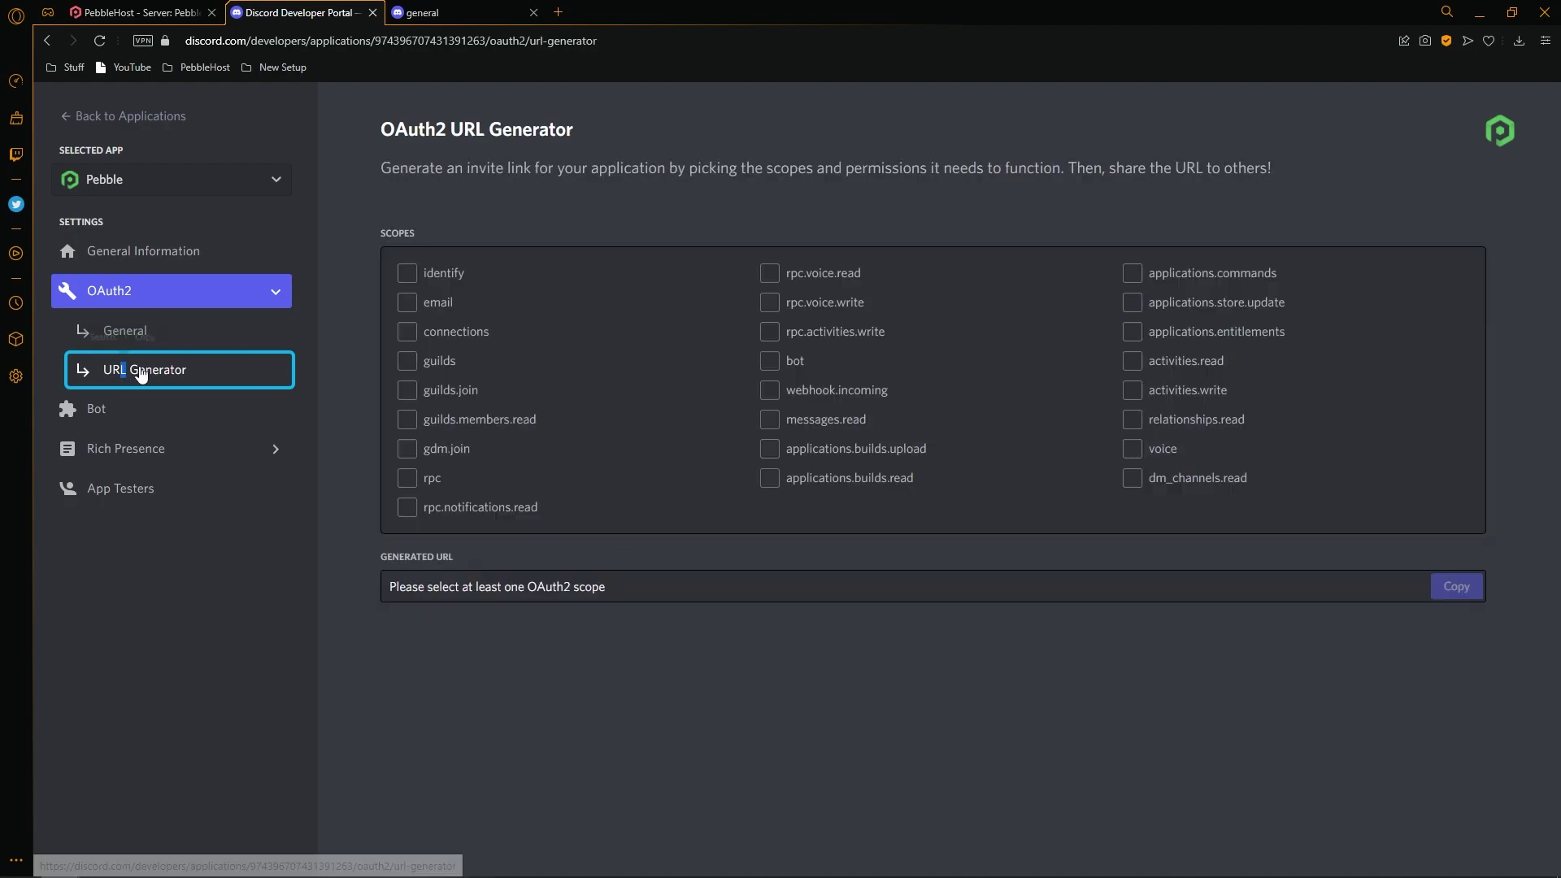
left_click(769, 361)
- Try the Administrator permission for the bot's invite link and clear it again
scroll(1488, 333, "down", 3)
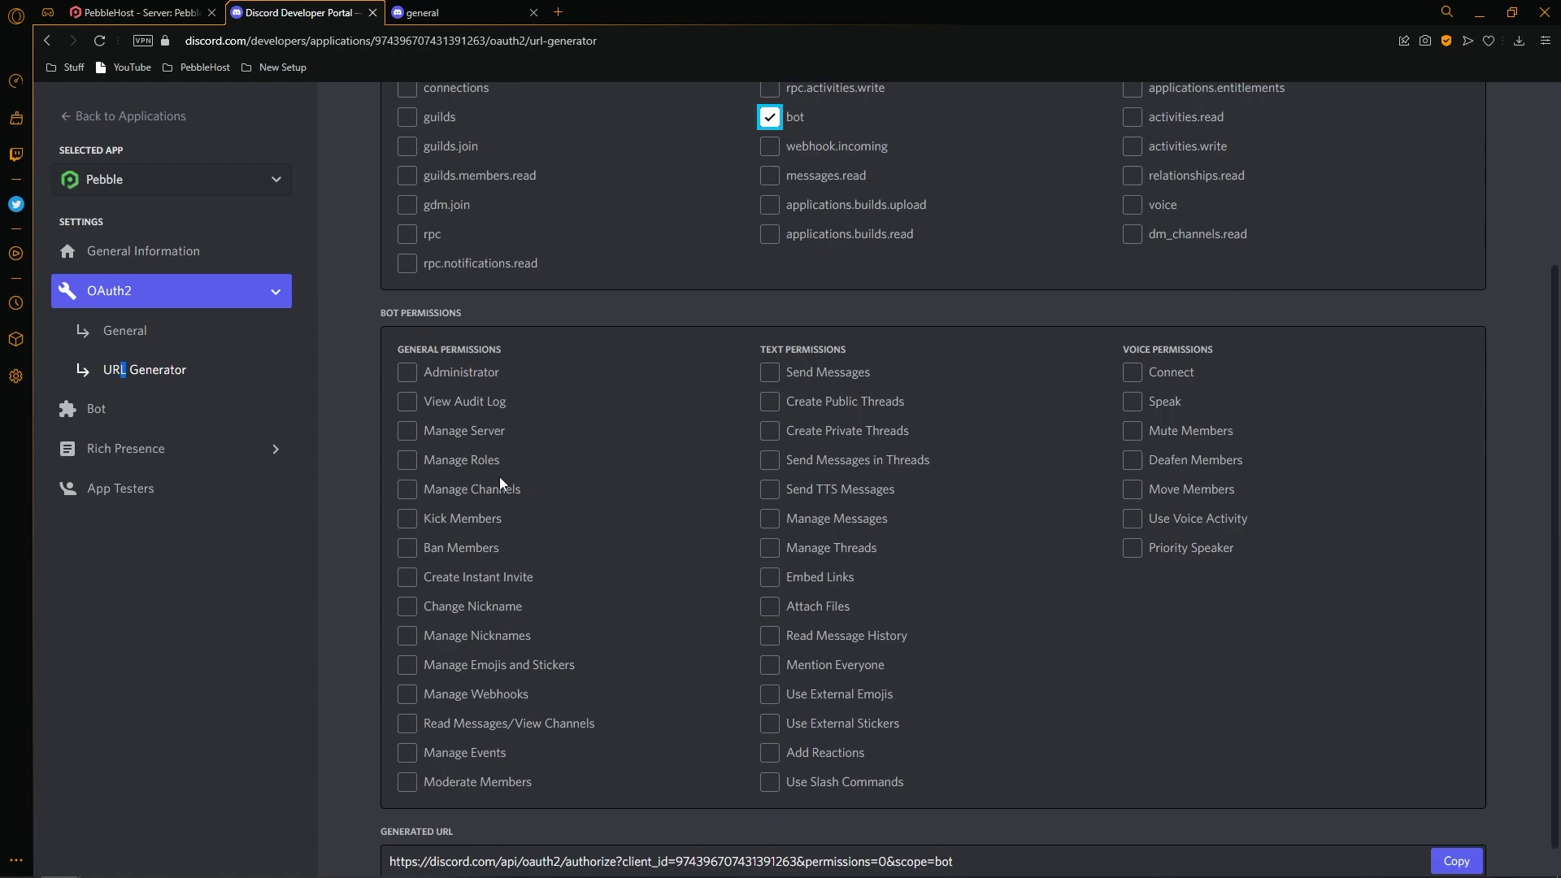
left_click(467, 375)
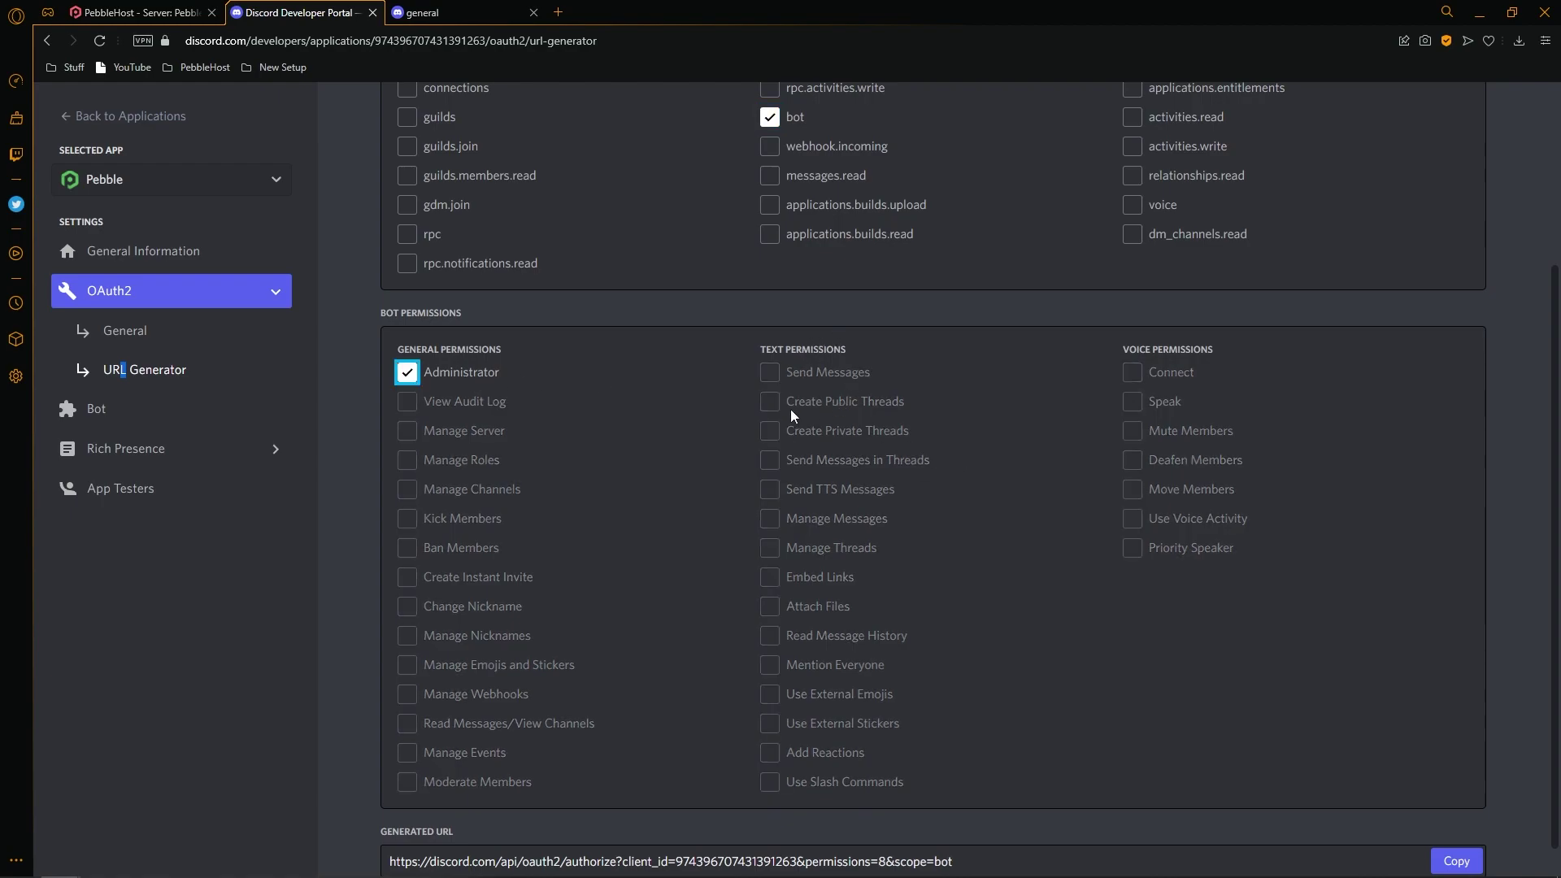
scroll(728, 404, "down", 1)
left_click(450, 335)
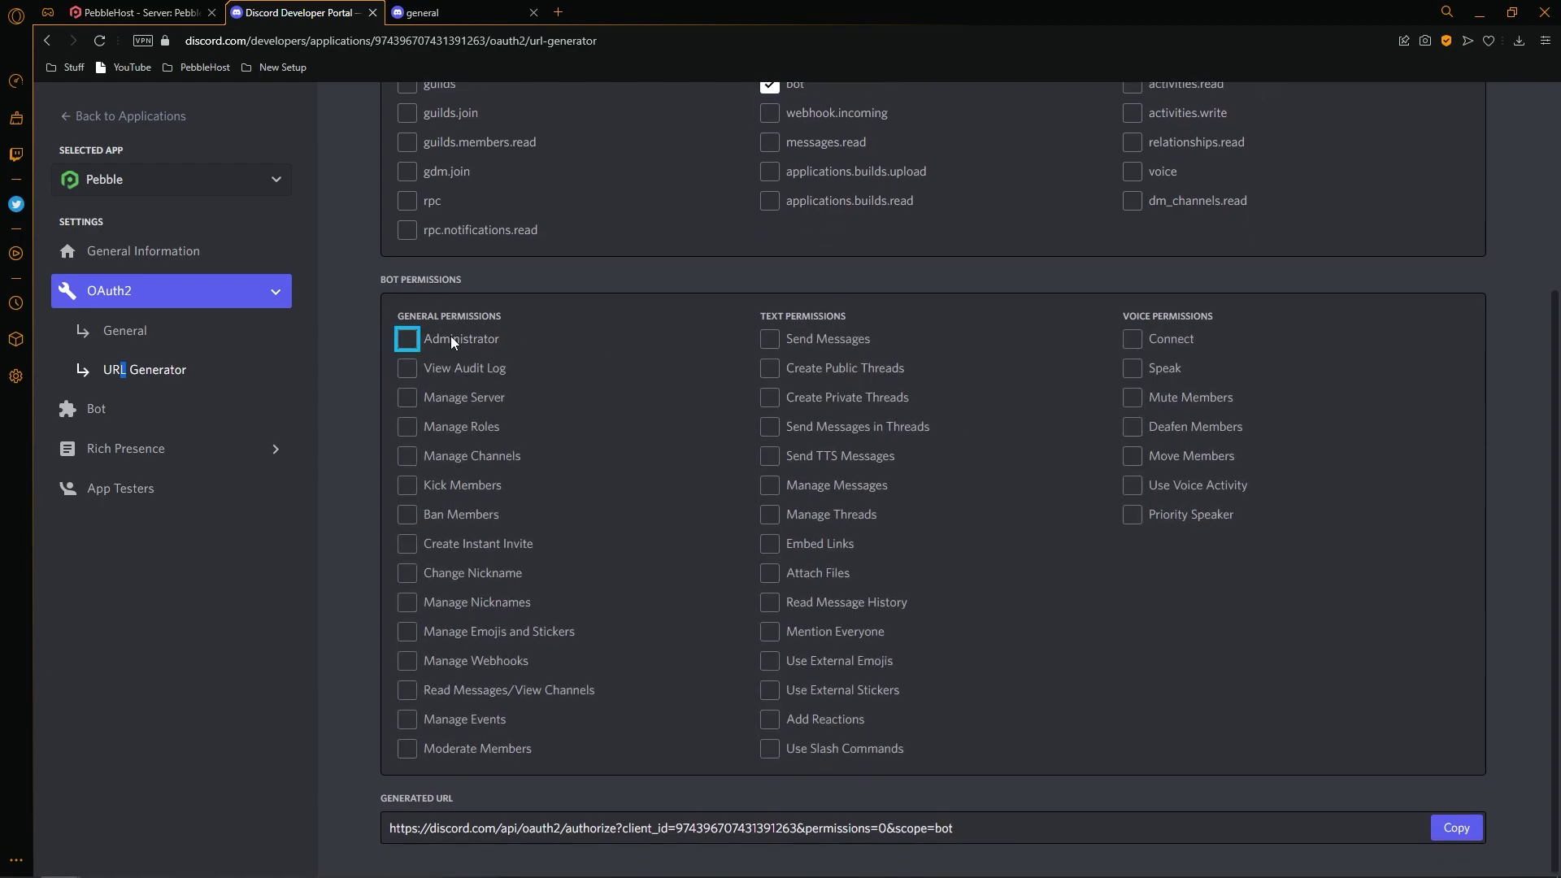
- Try individual bot permissions, including Manage Roles, Manage Channels, Kick Members, Create Instant Invite and Manage Nicknames
left_click(465, 425)
left_click(471, 457)
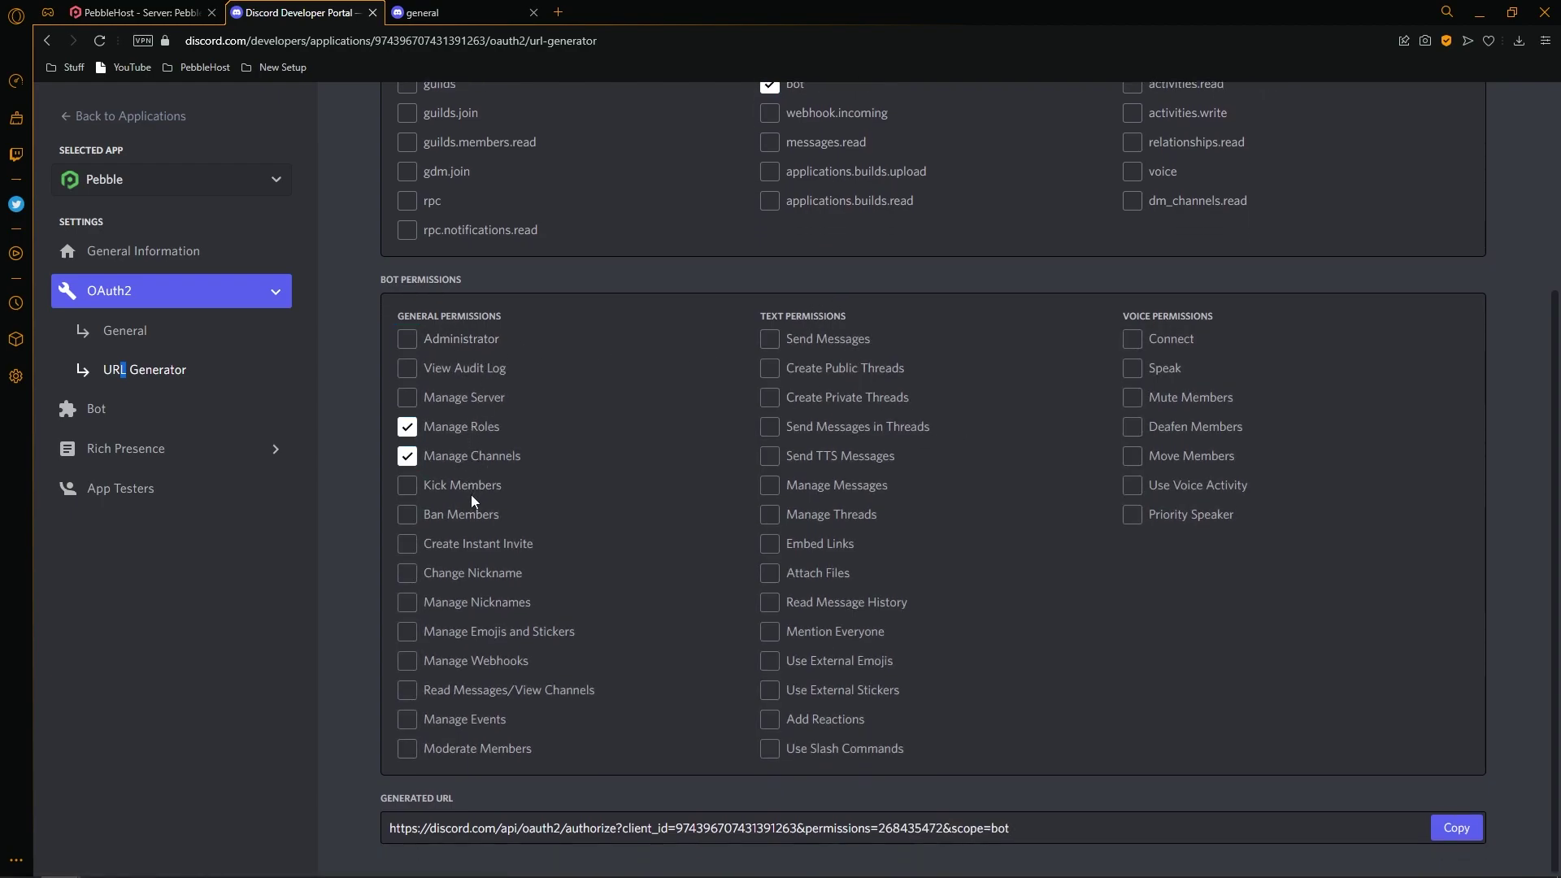
left_click(470, 493)
left_click(465, 543)
left_click(456, 600)
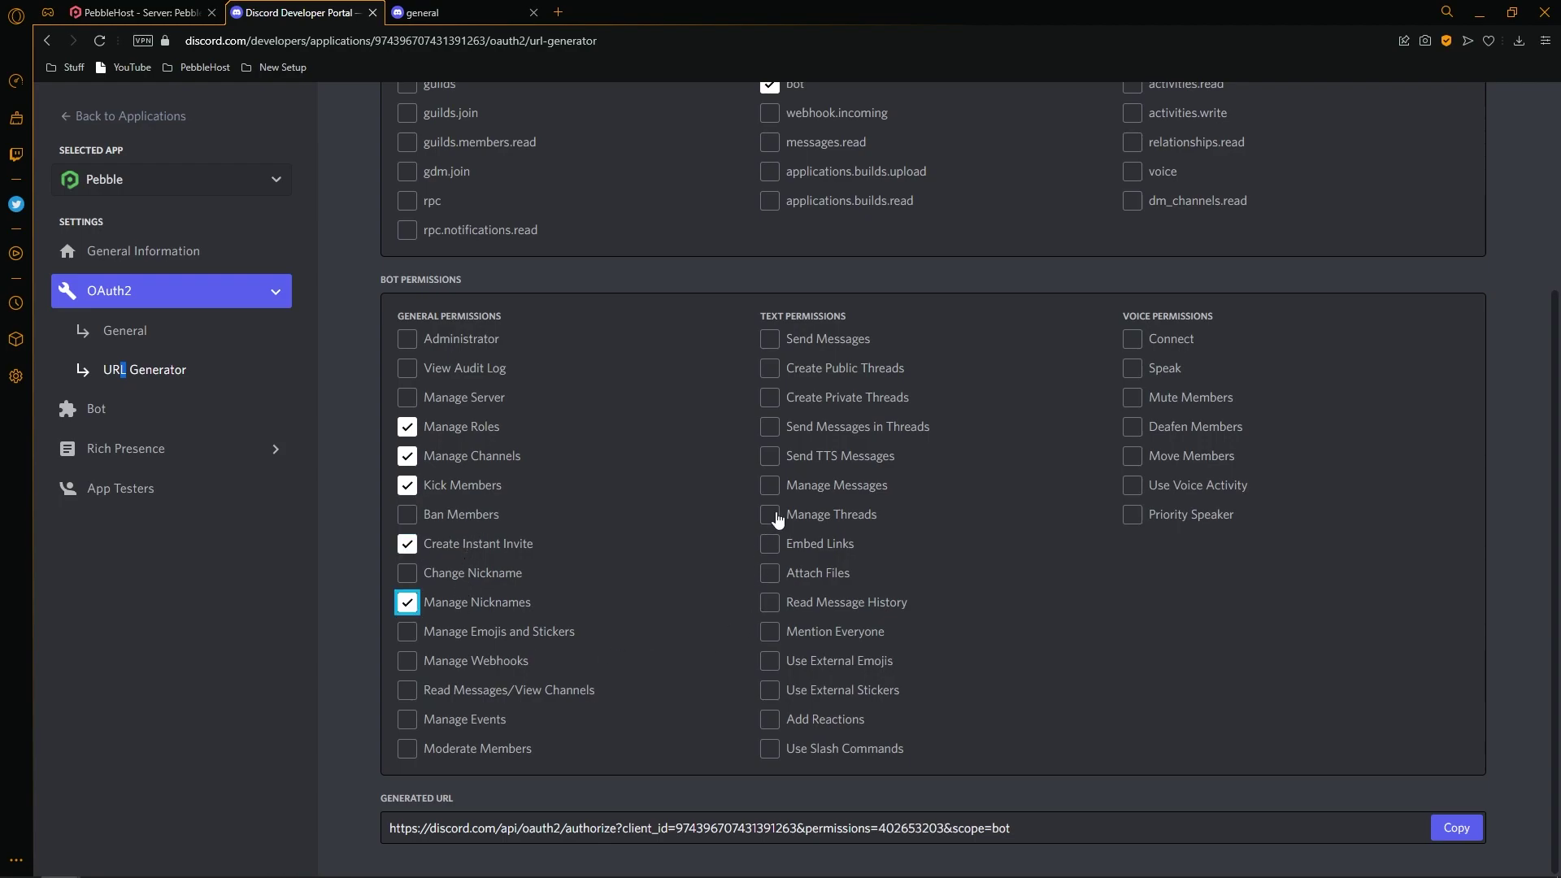
left_click(803, 460)
left_click(792, 425)
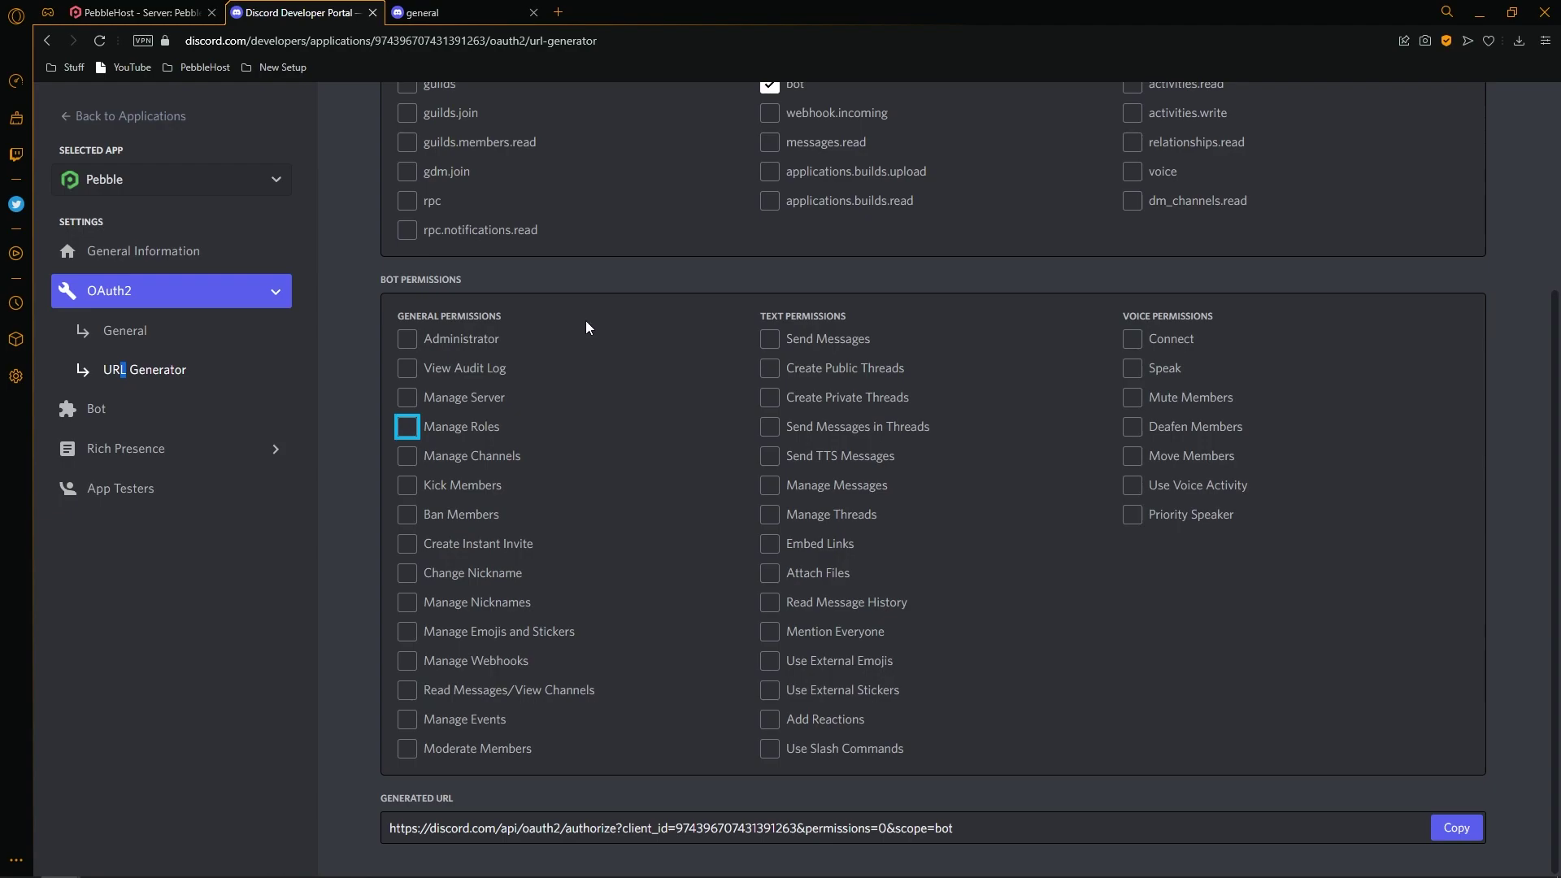
- Grant the bot the Administrator permission and copy the generated invite URL
key("shift+Tab")
key("shift+Tab")
key("shift+Tab")
key("space")
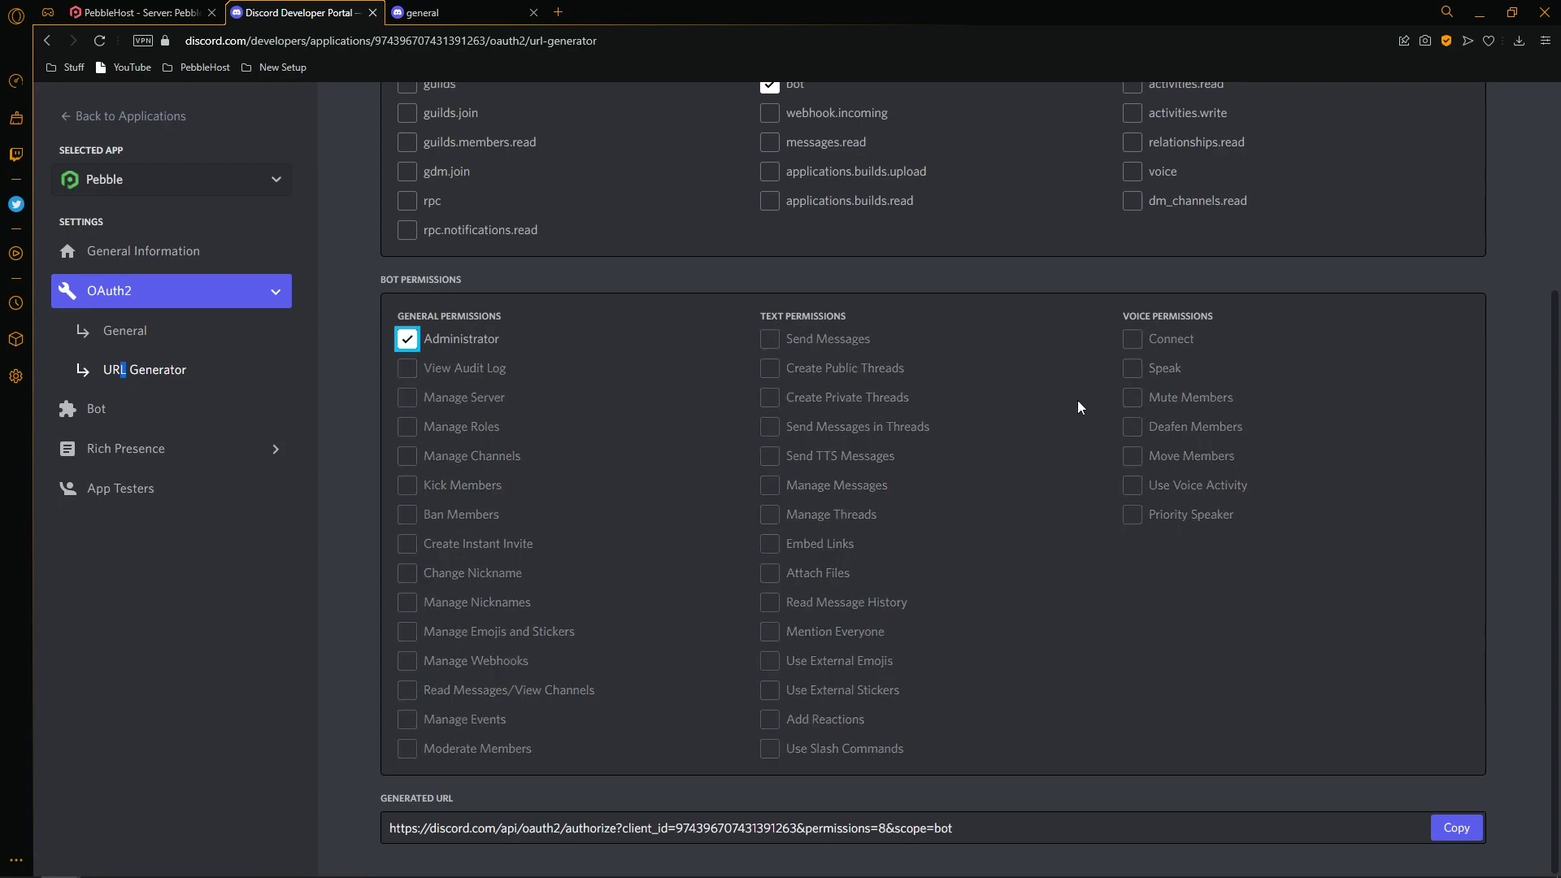
left_click(1454, 828)
- Open the copied invite URL in a new browser tab and authorise Pebble as Administrator on the PebbleHost Tutorials server
key("ctrl+t")
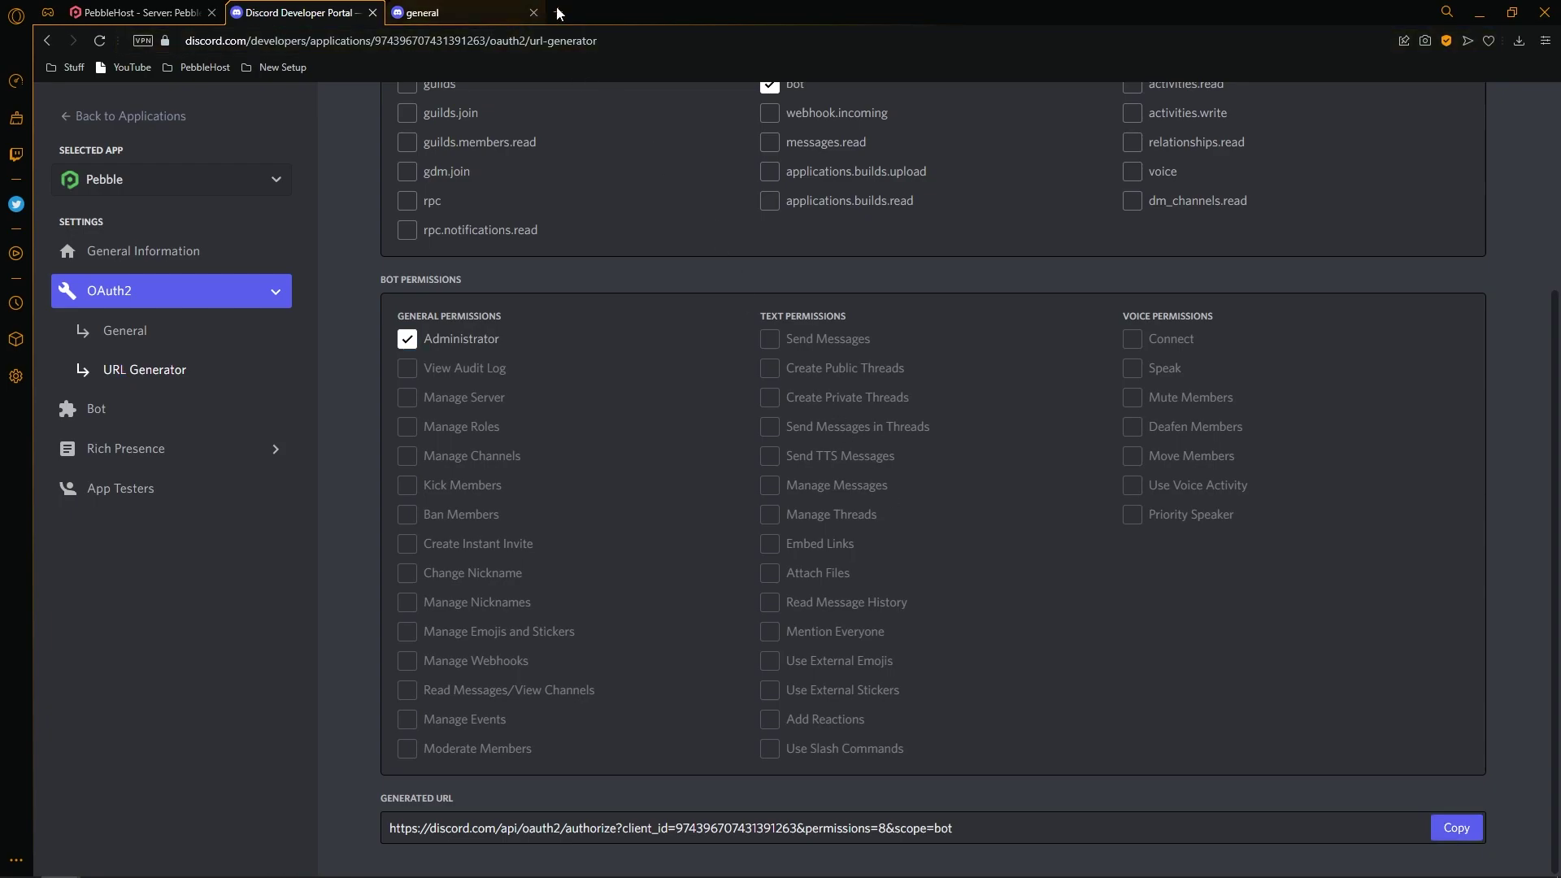
key("ctrl+v")
key("Return")
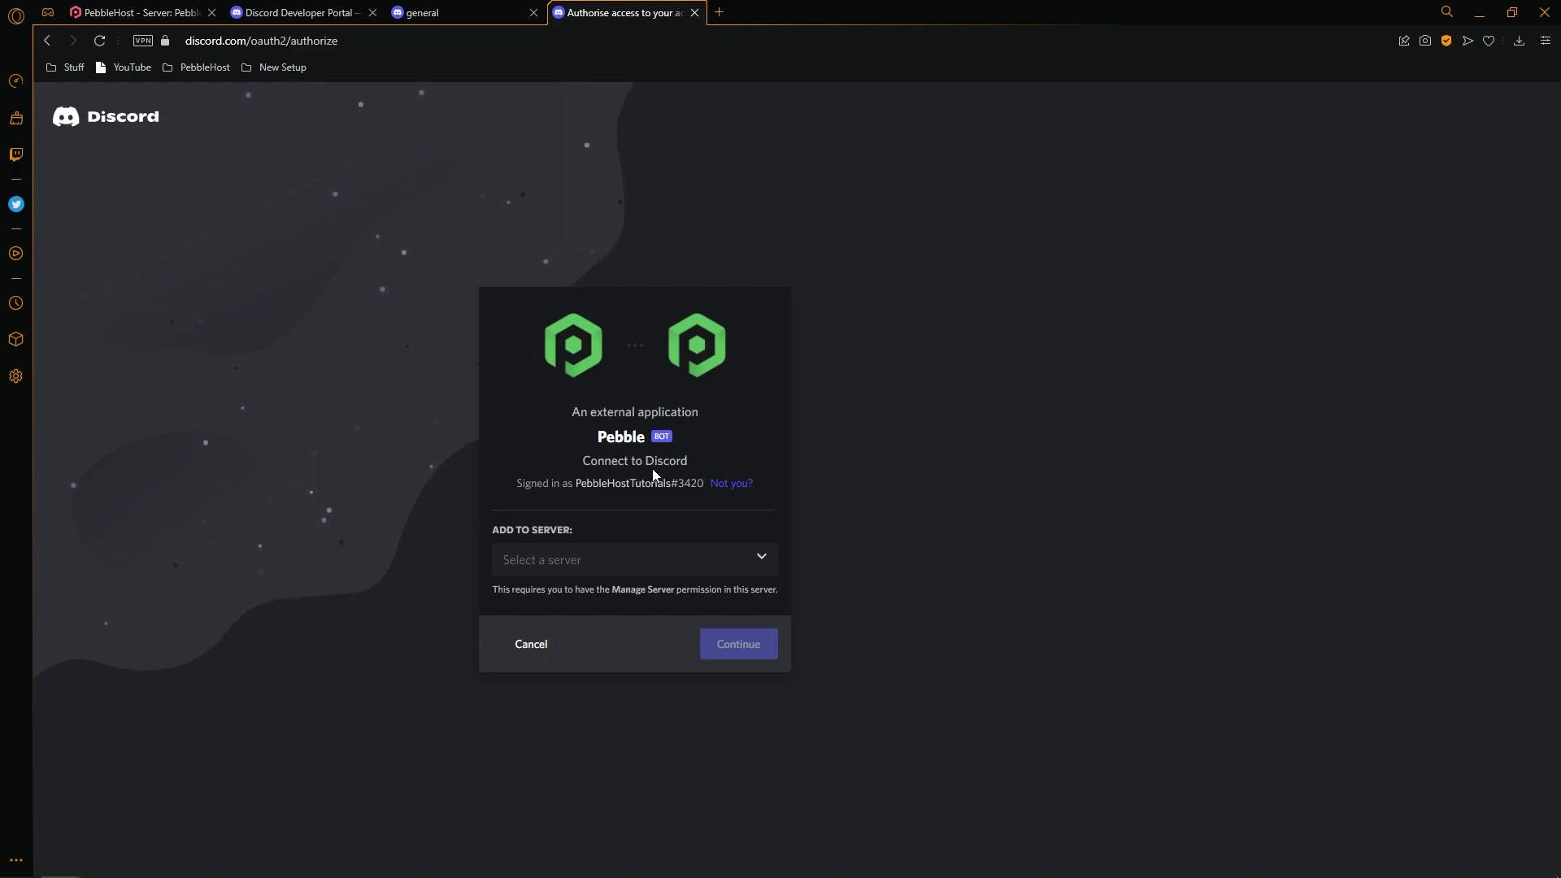
left_click(633, 558)
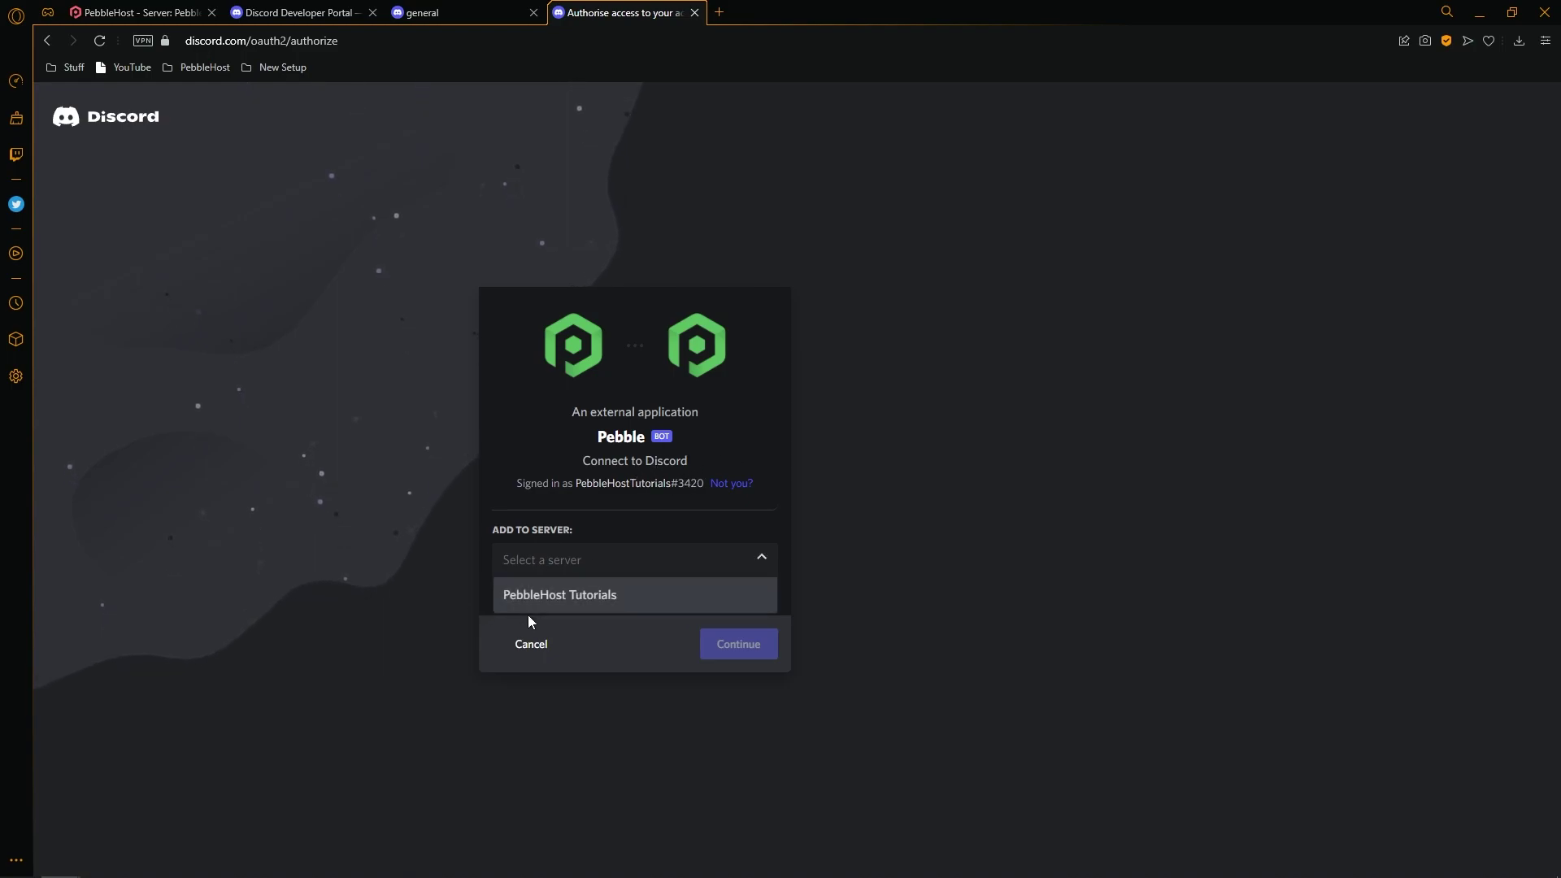
left_click(564, 606)
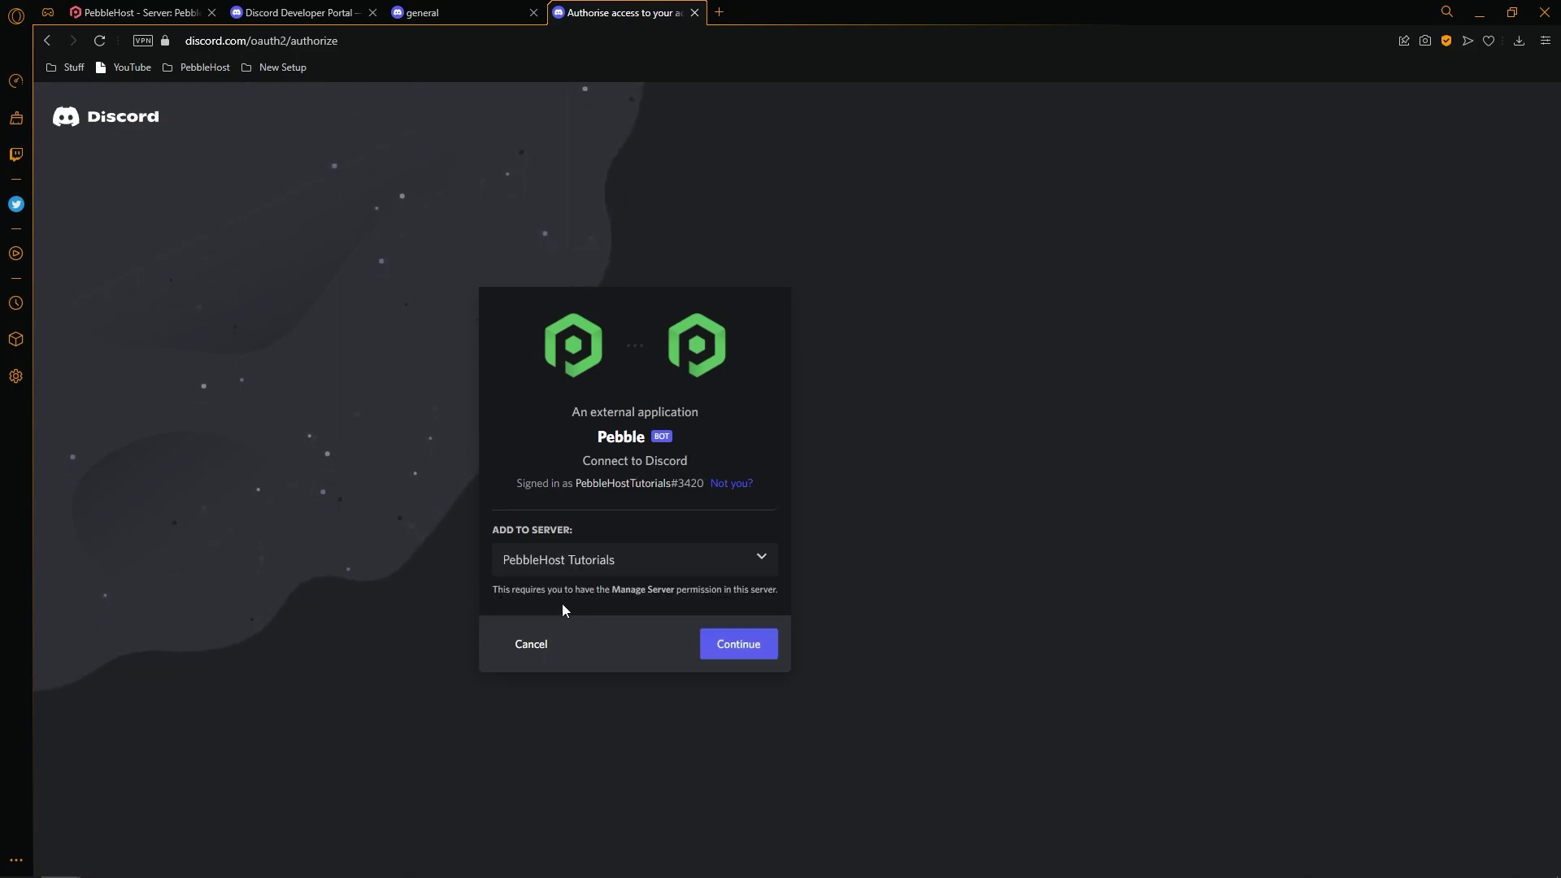
left_click(762, 643)
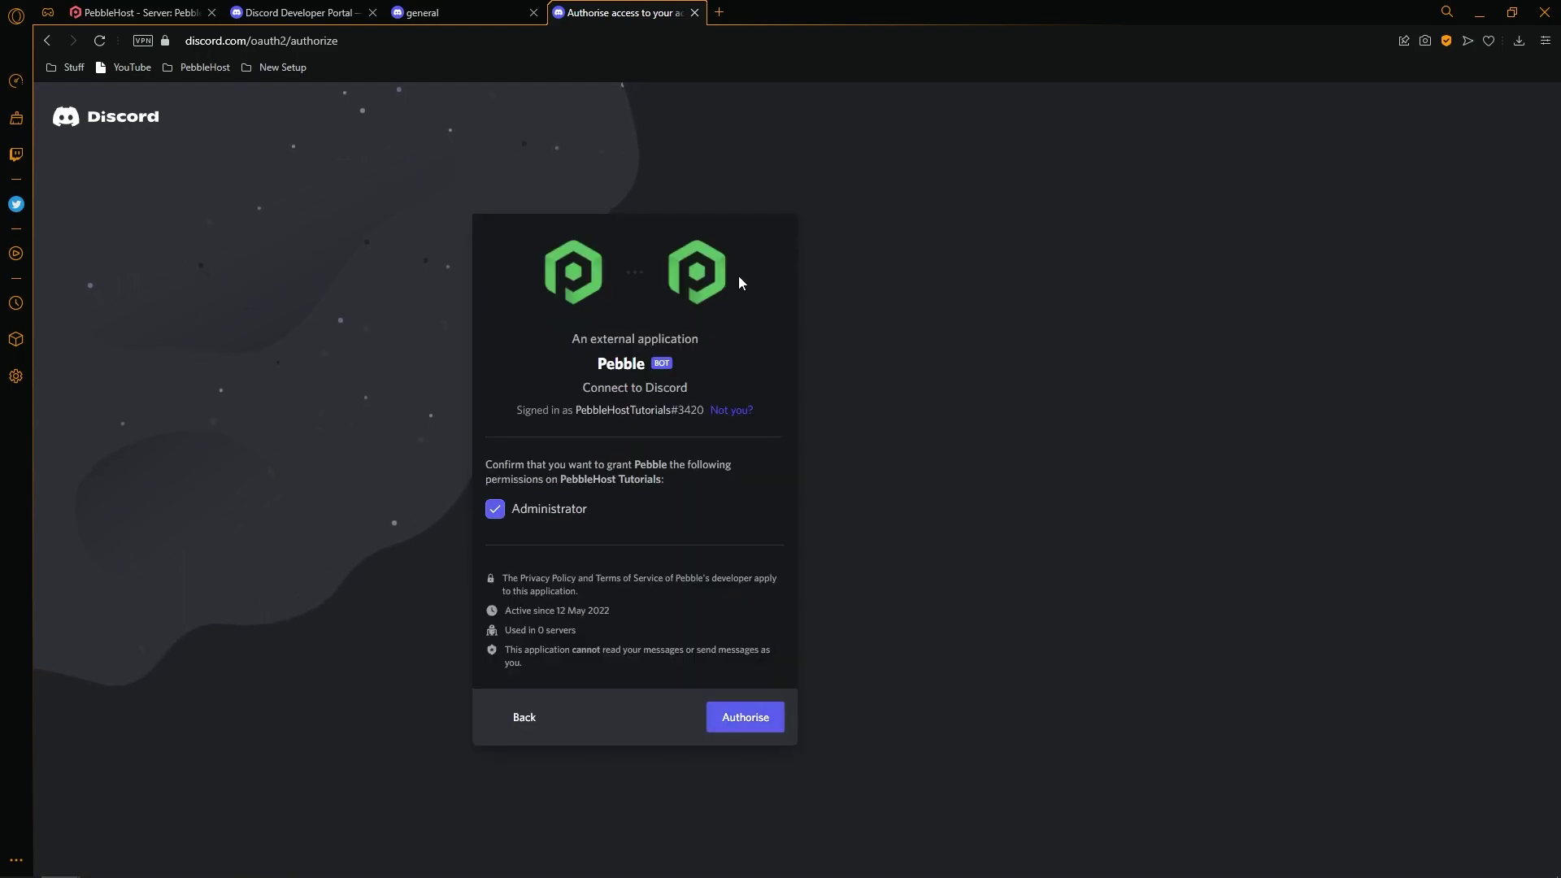
left_click(743, 709)
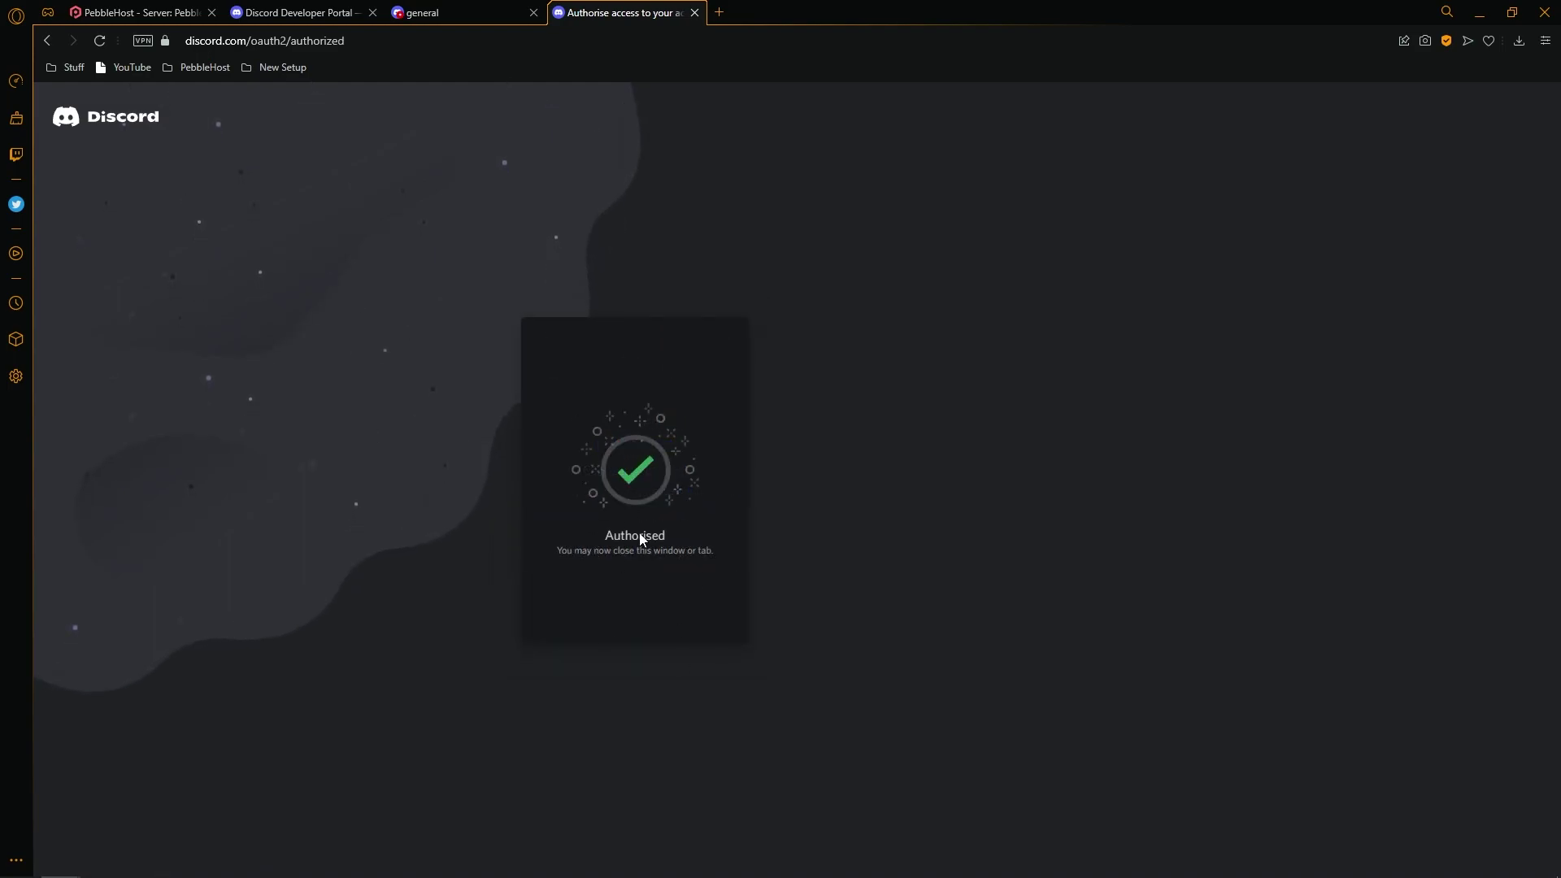
left_click(695, 12)
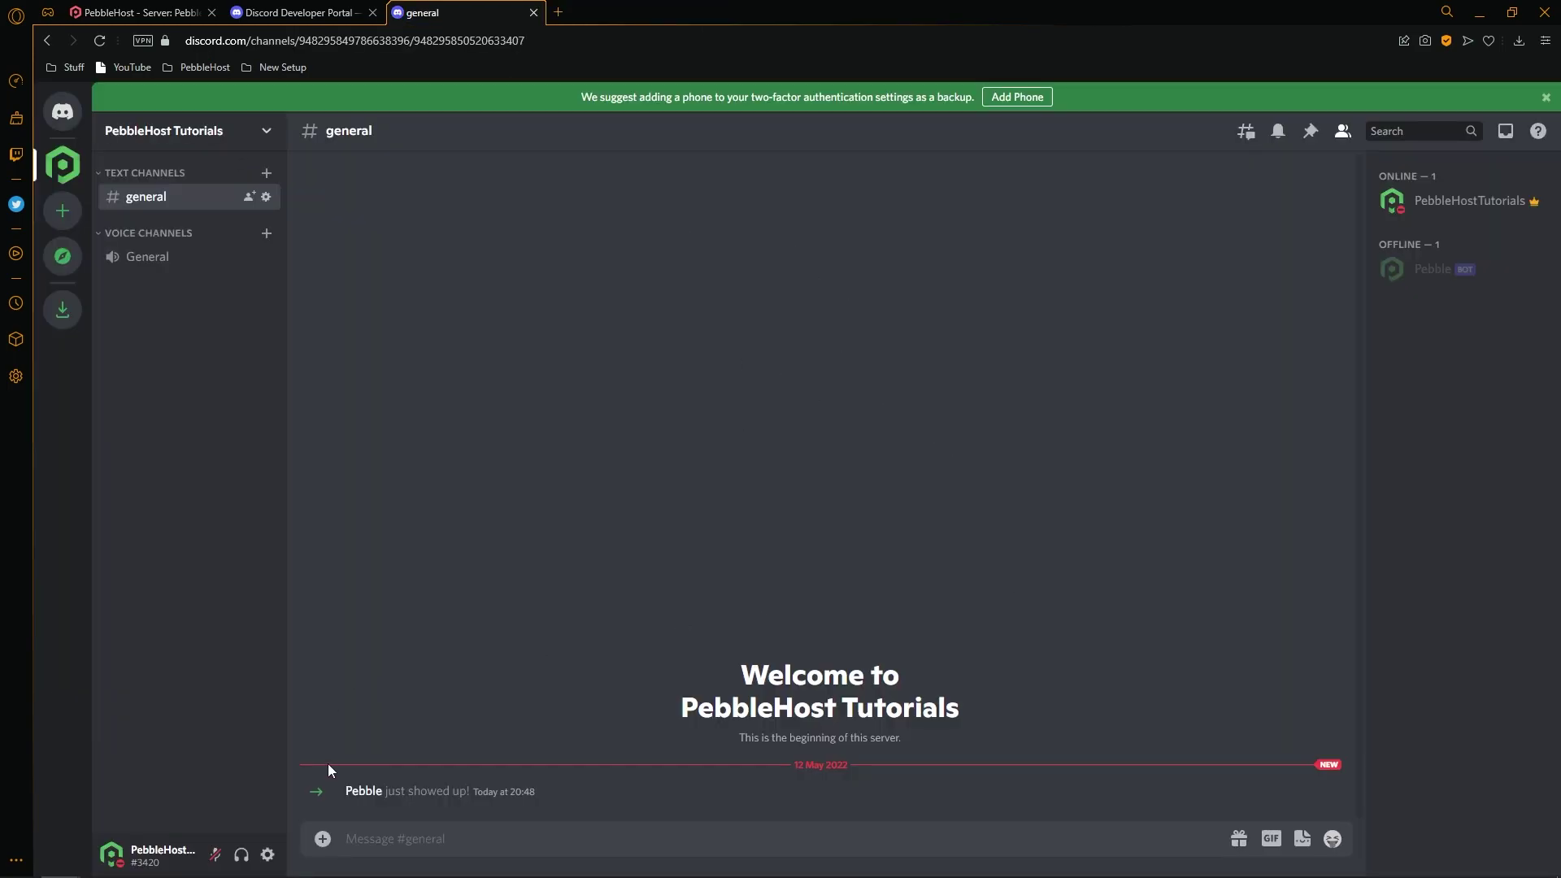
- Check the Pebble bot's profile and its member list entry in the server's general channel
left_click(356, 791)
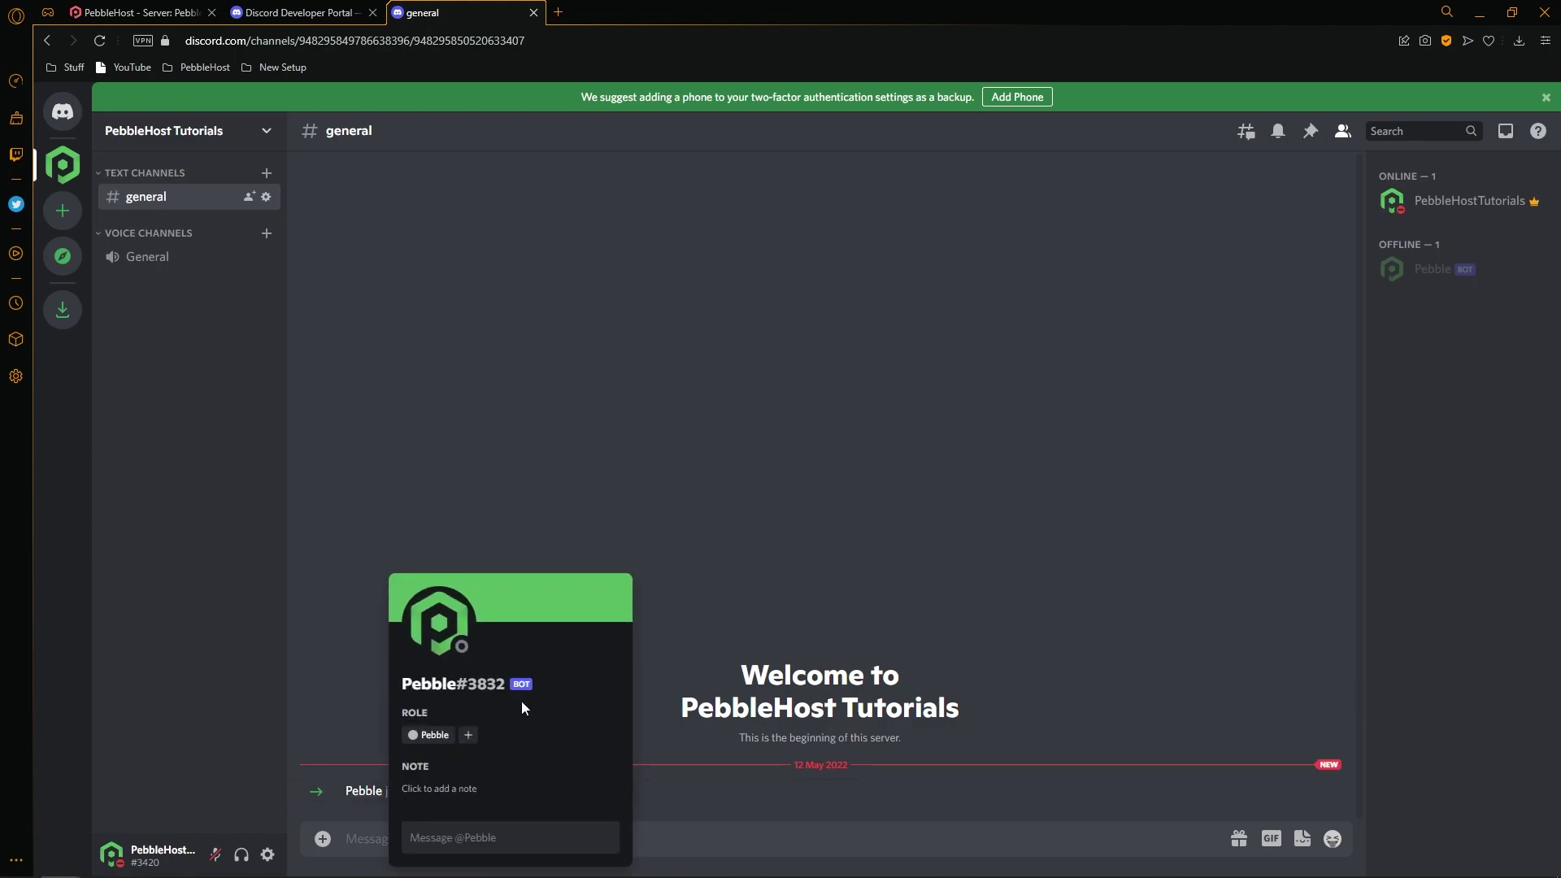
left_click(1226, 407)
left_click(1455, 270)
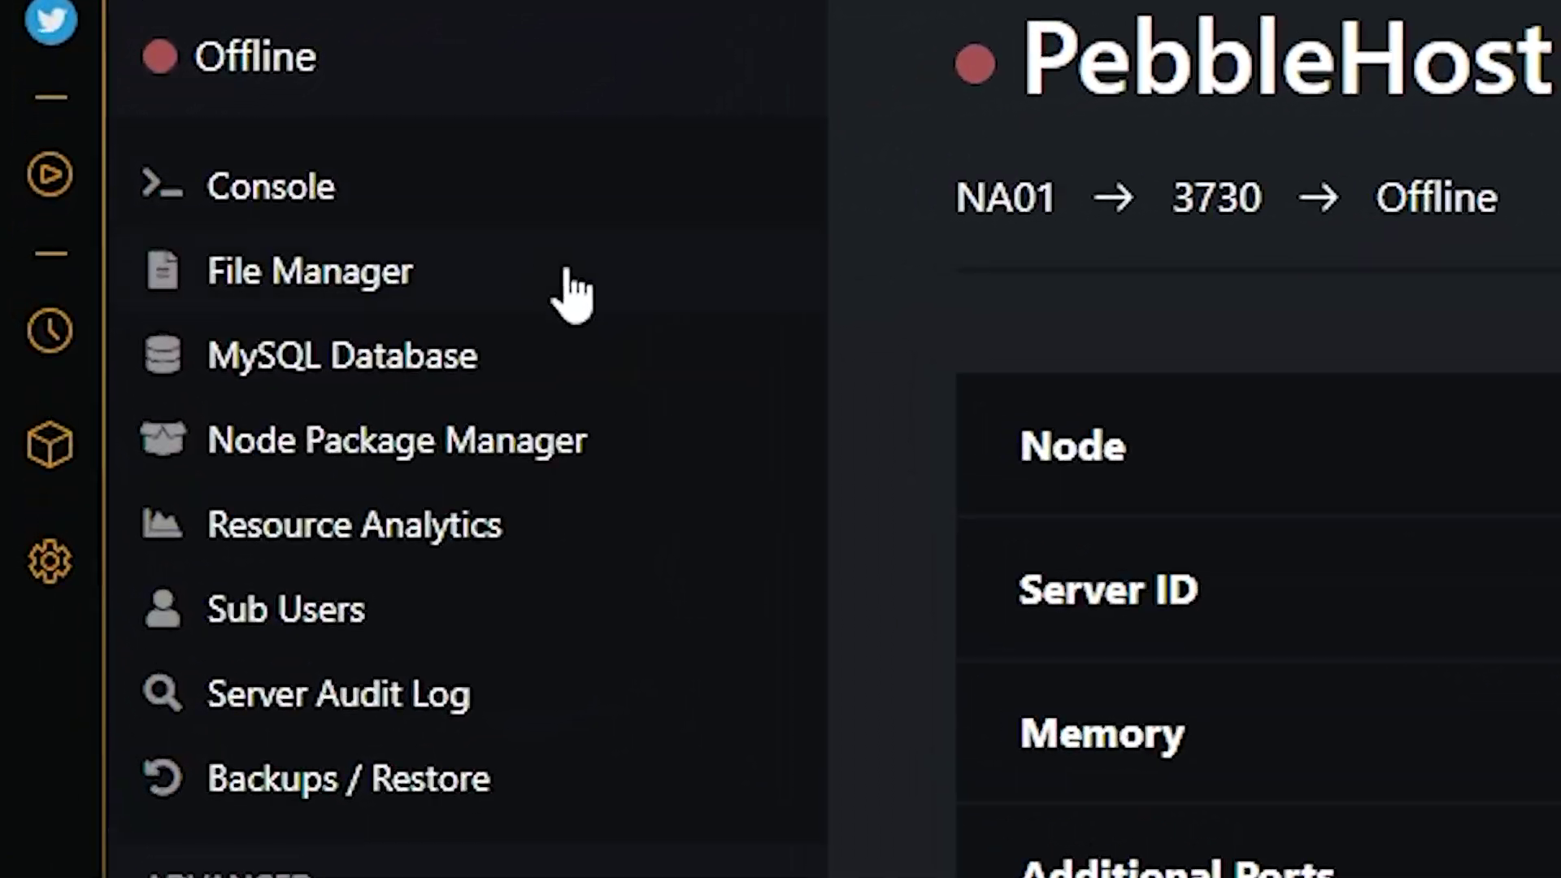
- Open config.example.yml in the PebbleHost server's File Manager
left_click(569, 270)
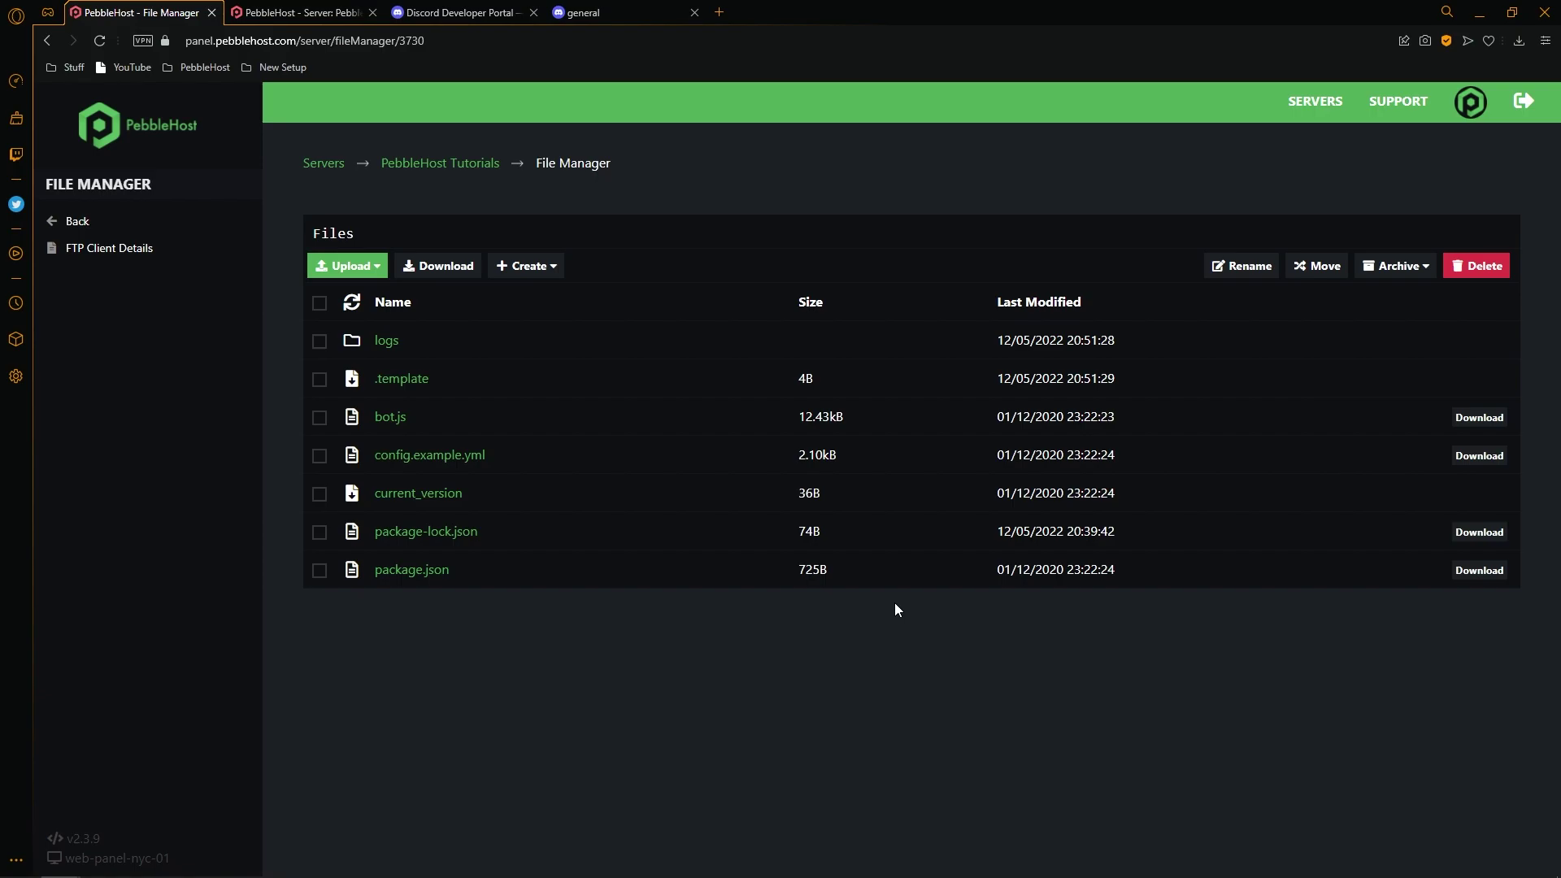
left_click(577, 461)
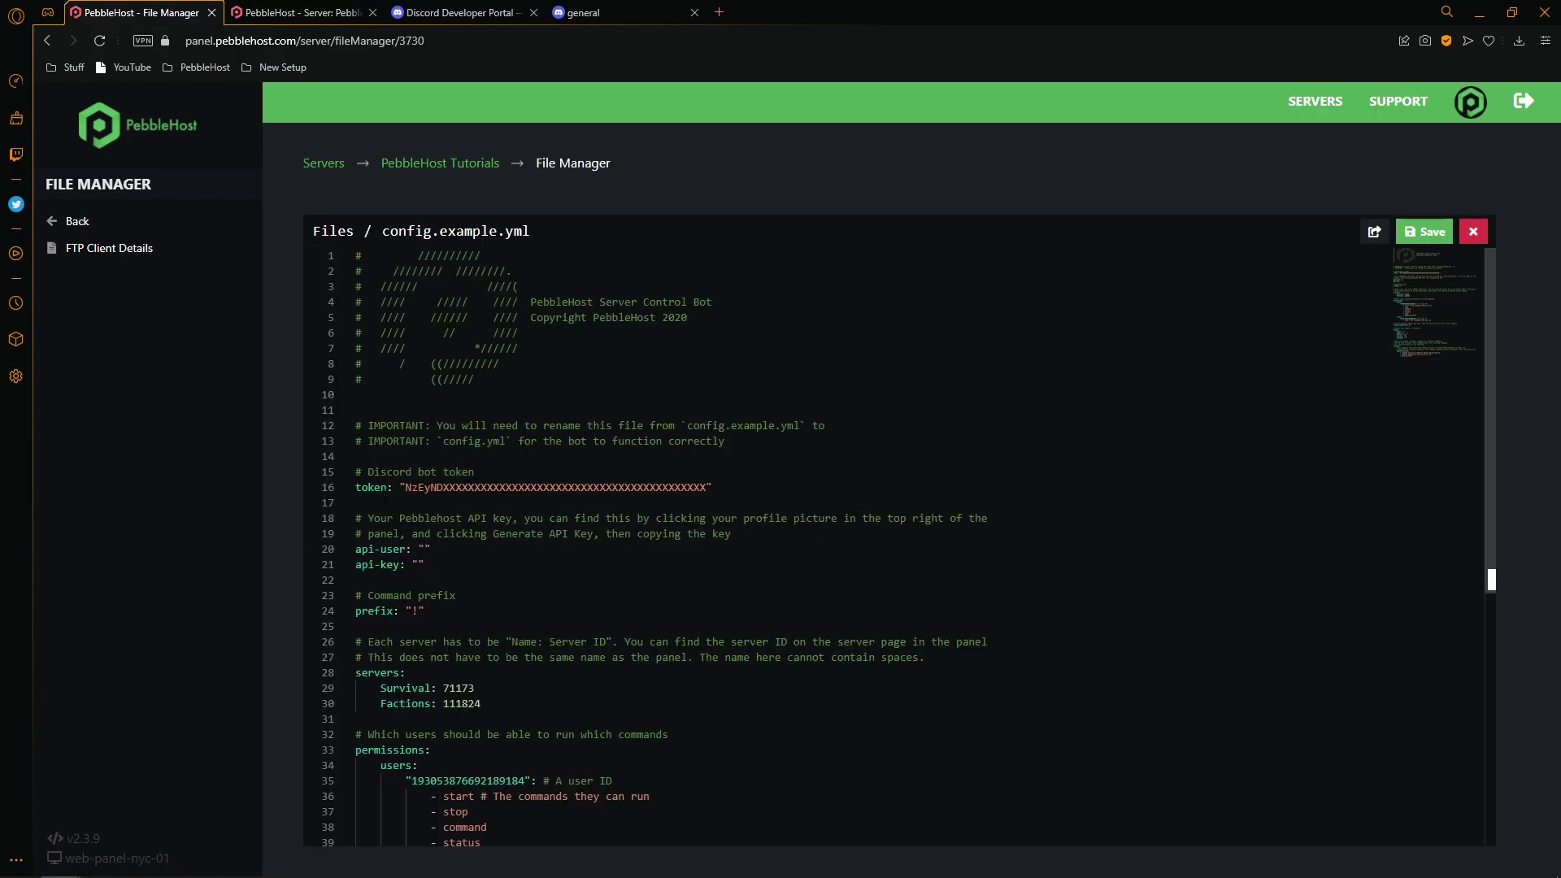
- Replace the placeholder Discord bot token in config.example.yml with the bot token copied from the Notepad note
double_click(525, 487)
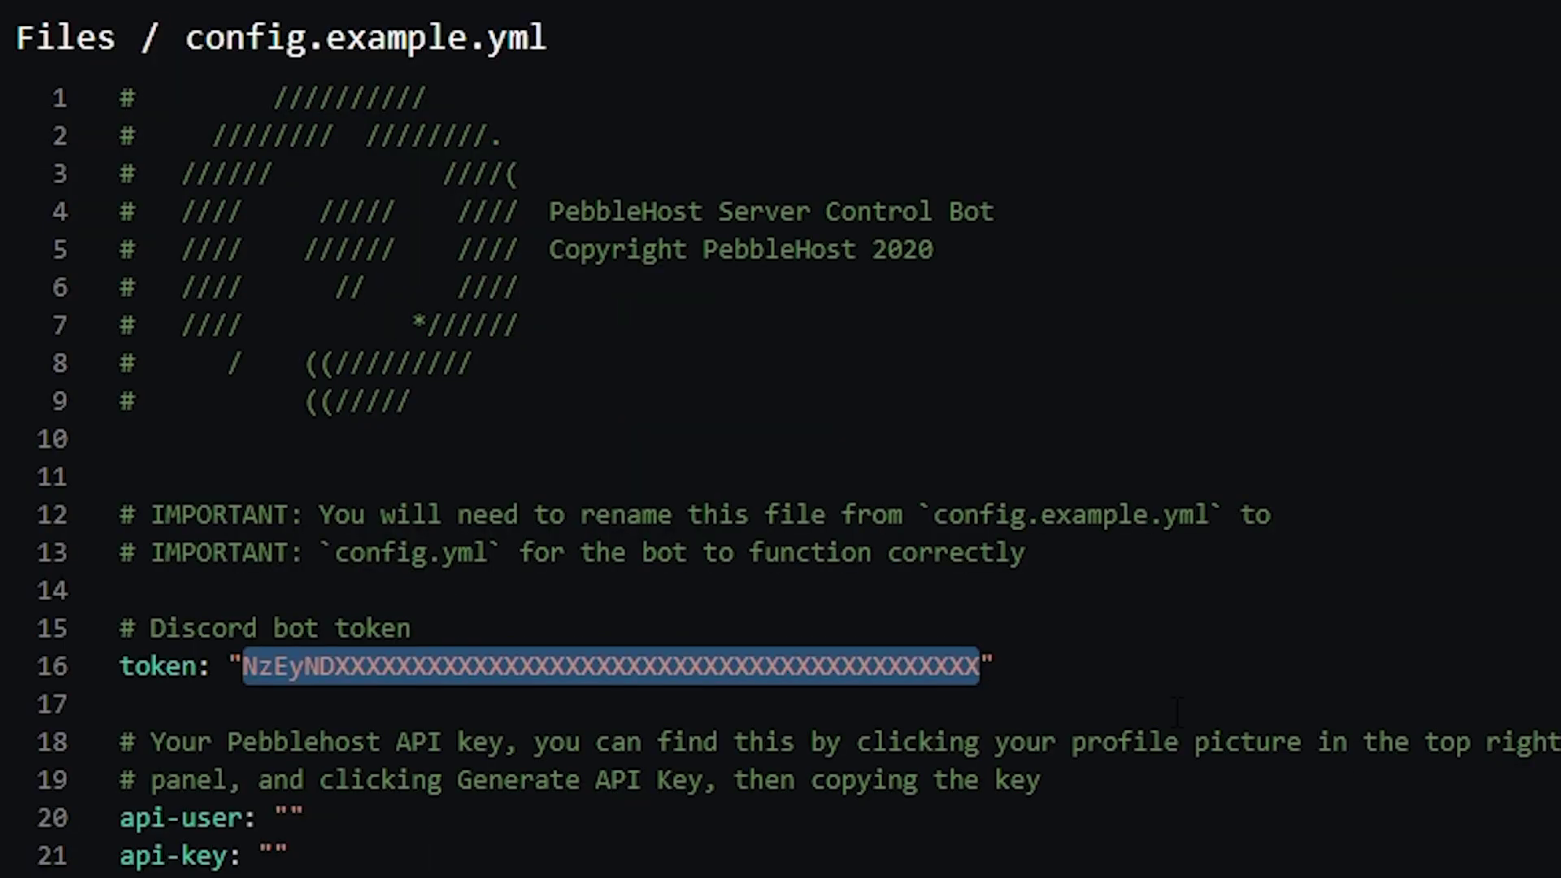
key("BackSpace")
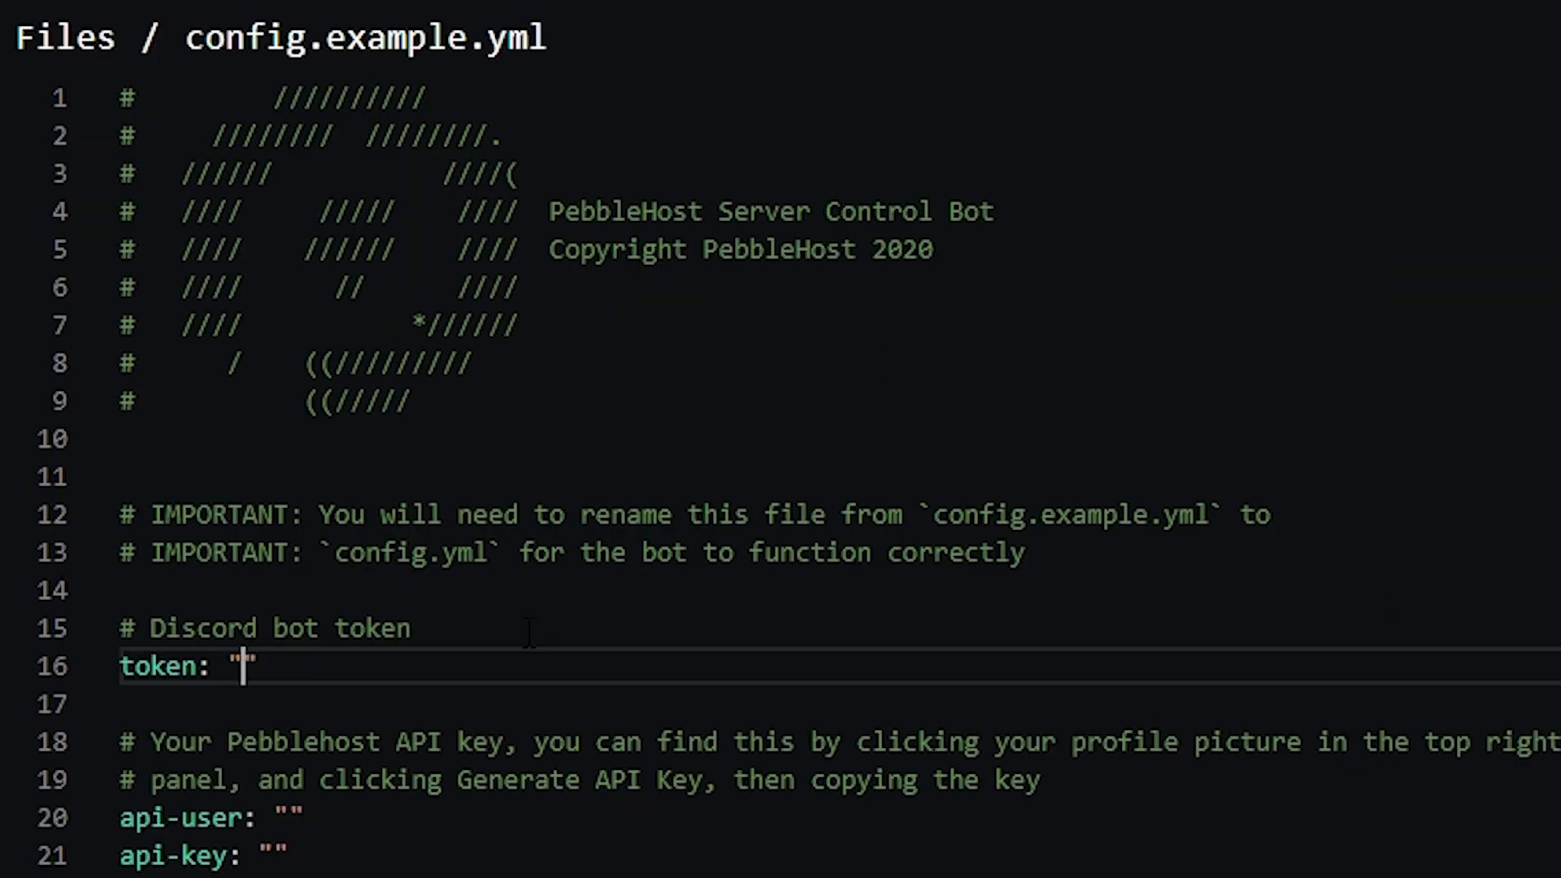
key("alt+Tab")
key("ctrl+a")
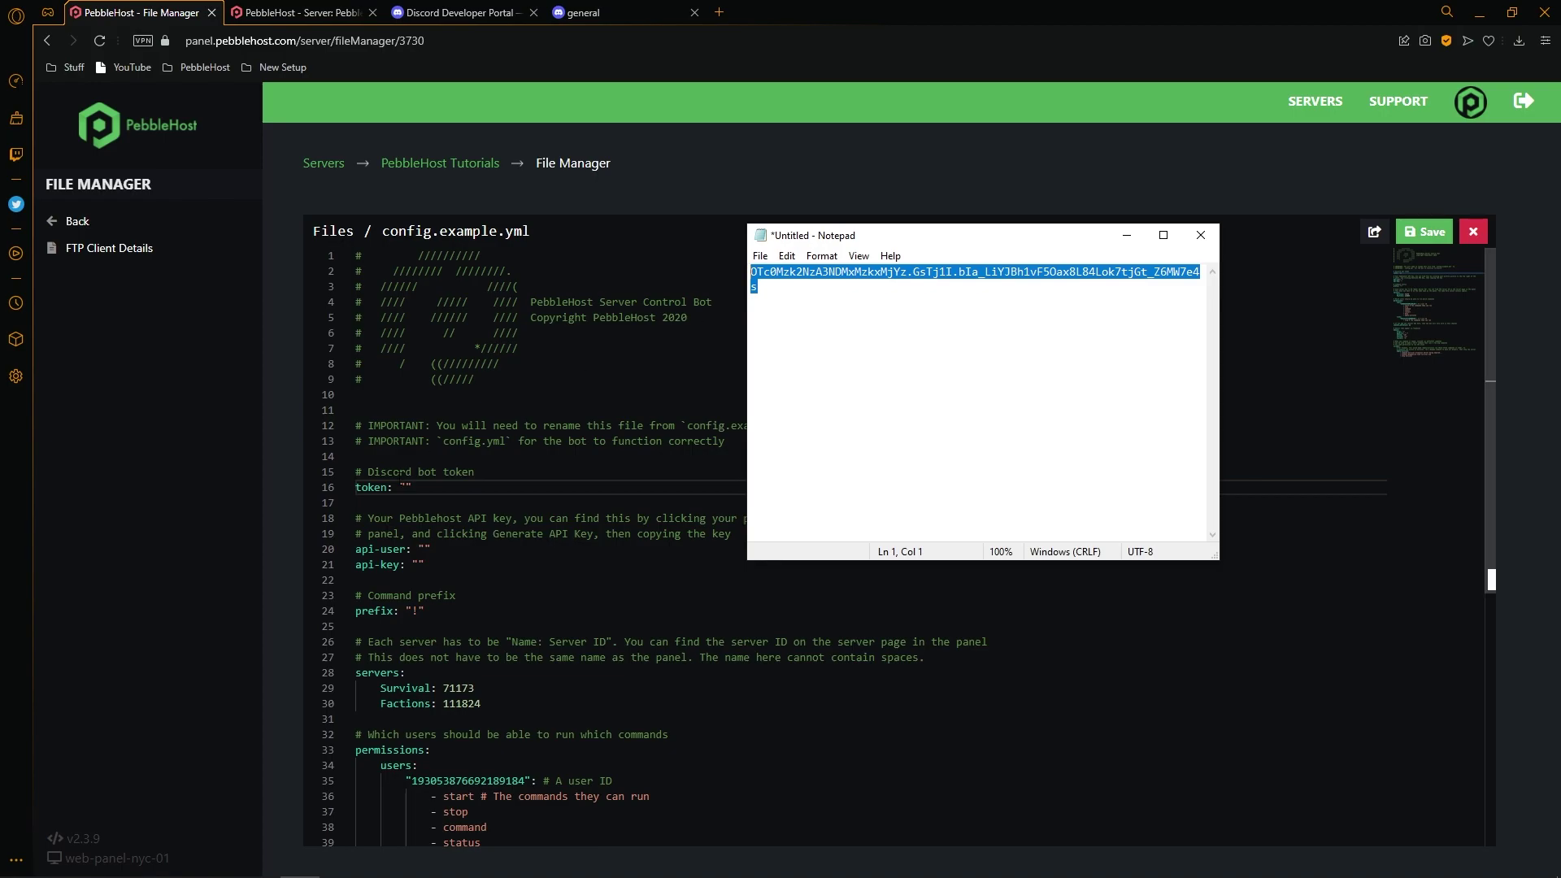
key("ctrl+c")
key("alt+Tab")
key("ctrl+v")
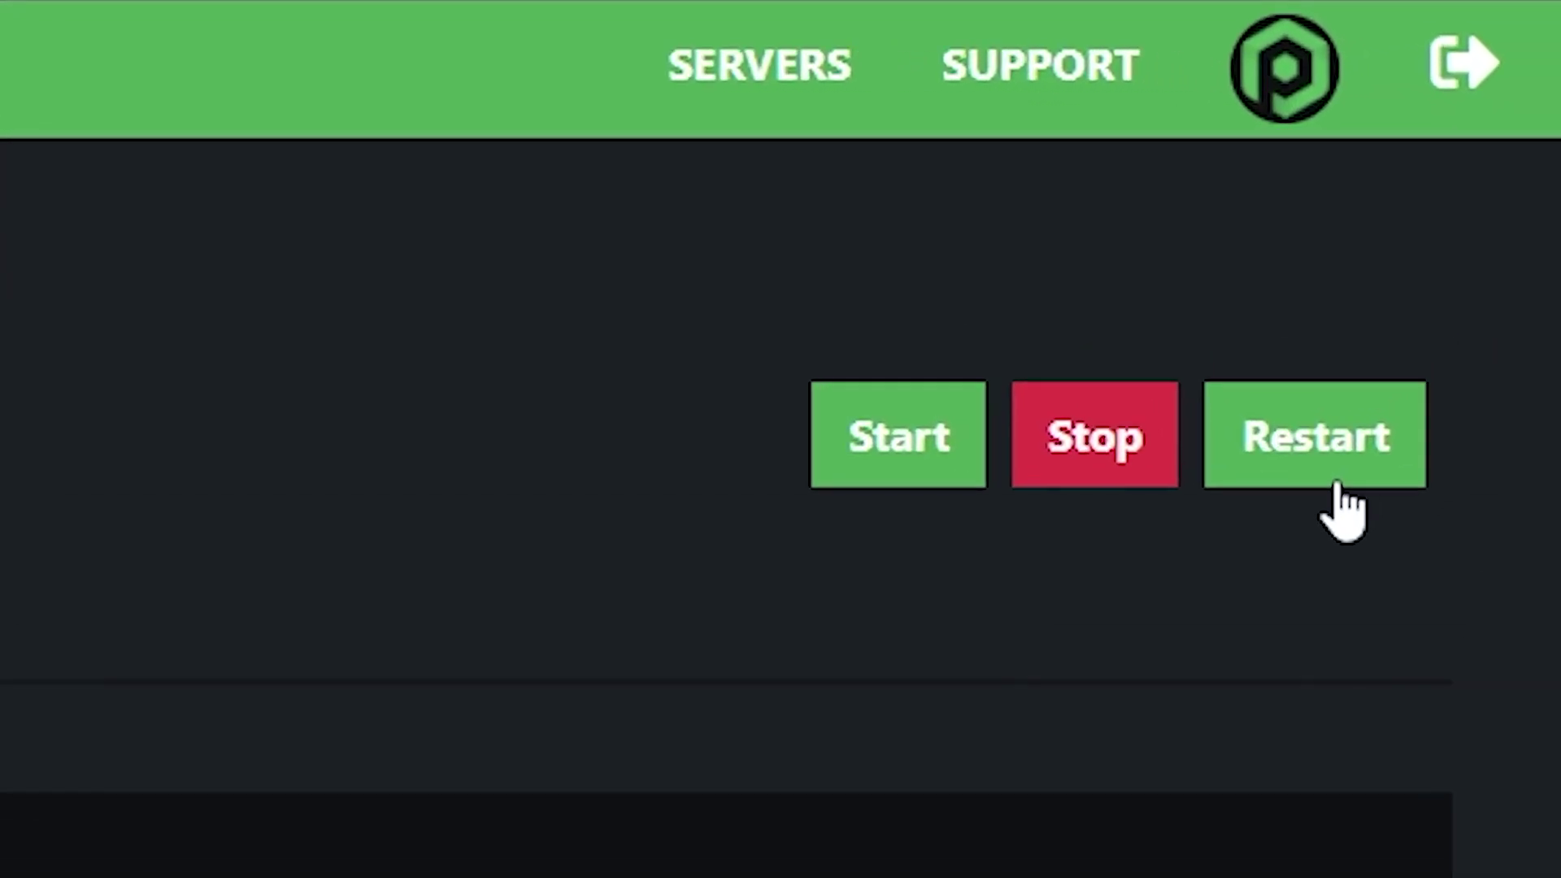
- Restart the PebbleHost Tutorials server and examine the latest error line in its console
left_click(1325, 465)
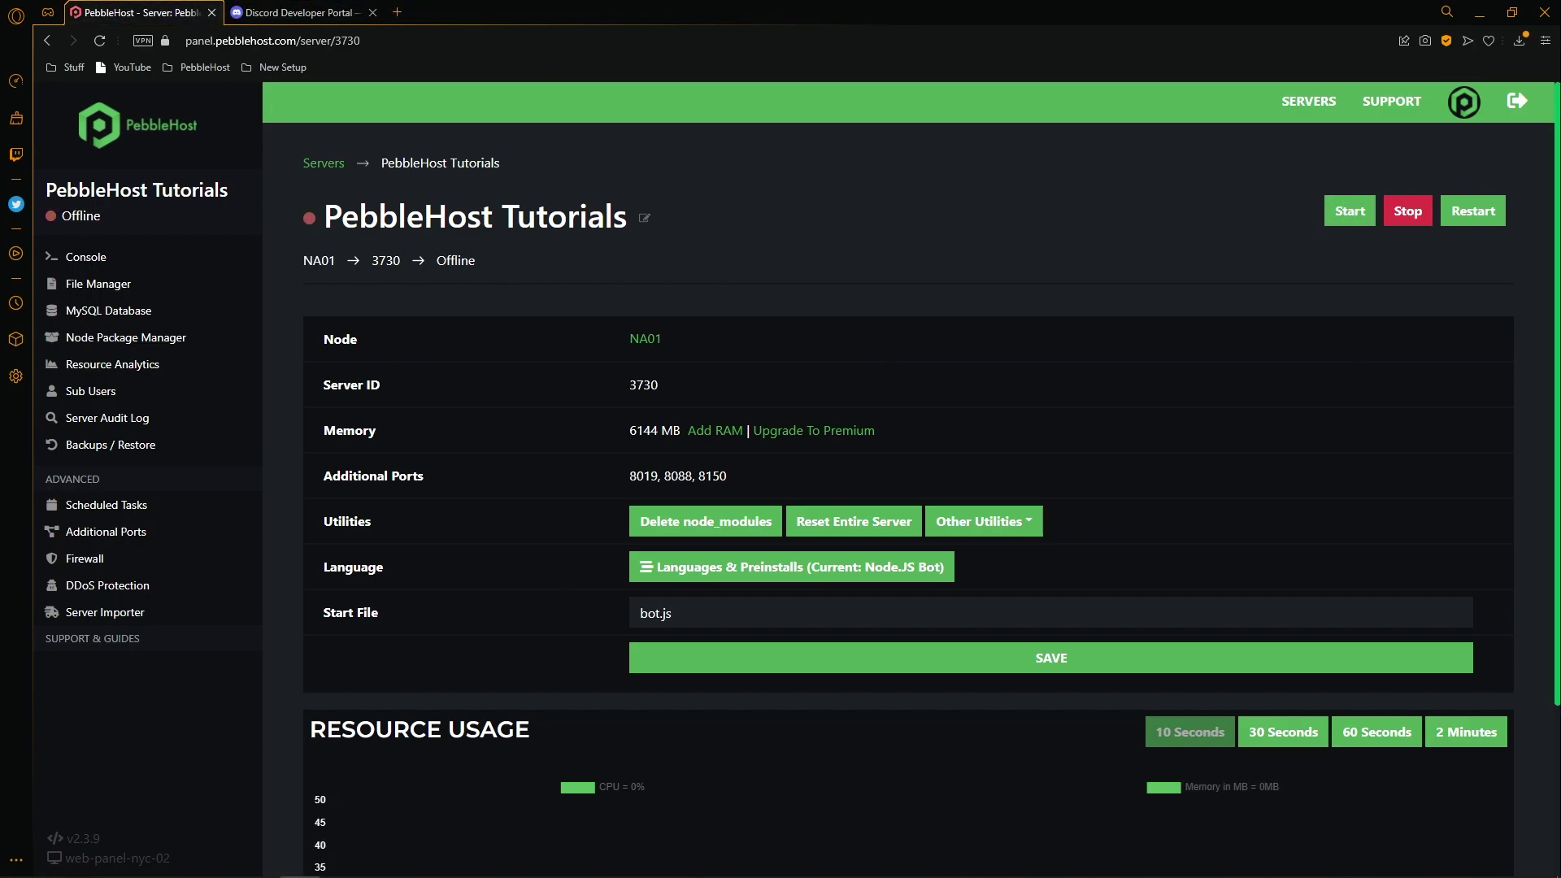
left_click(112, 256)
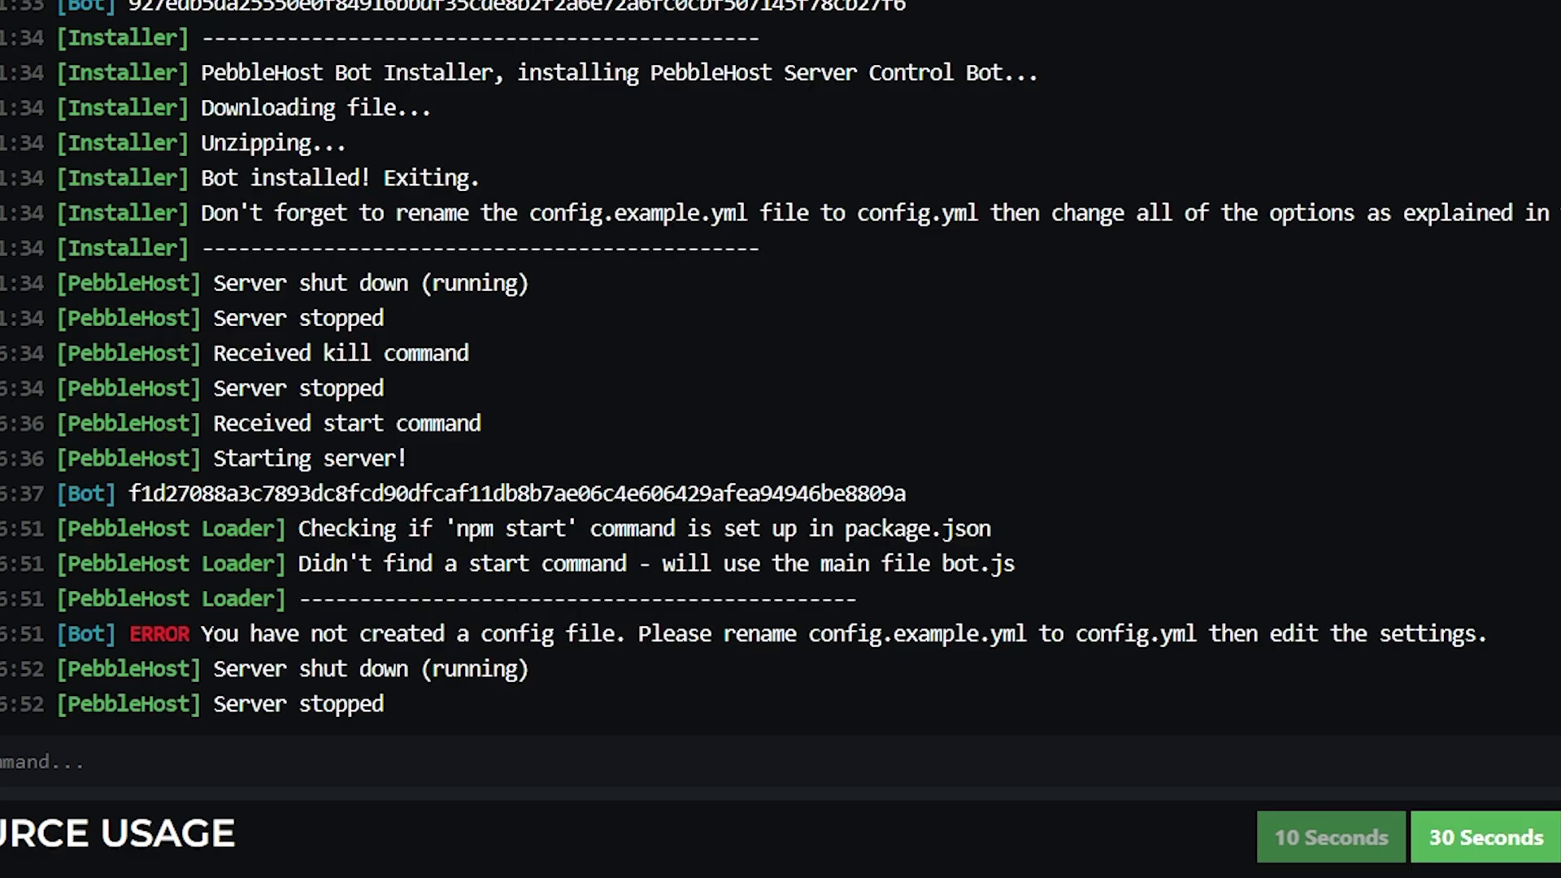
left_click_drag(512, 696, 771, 696)
left_click_drag(638, 634, 1463, 636)
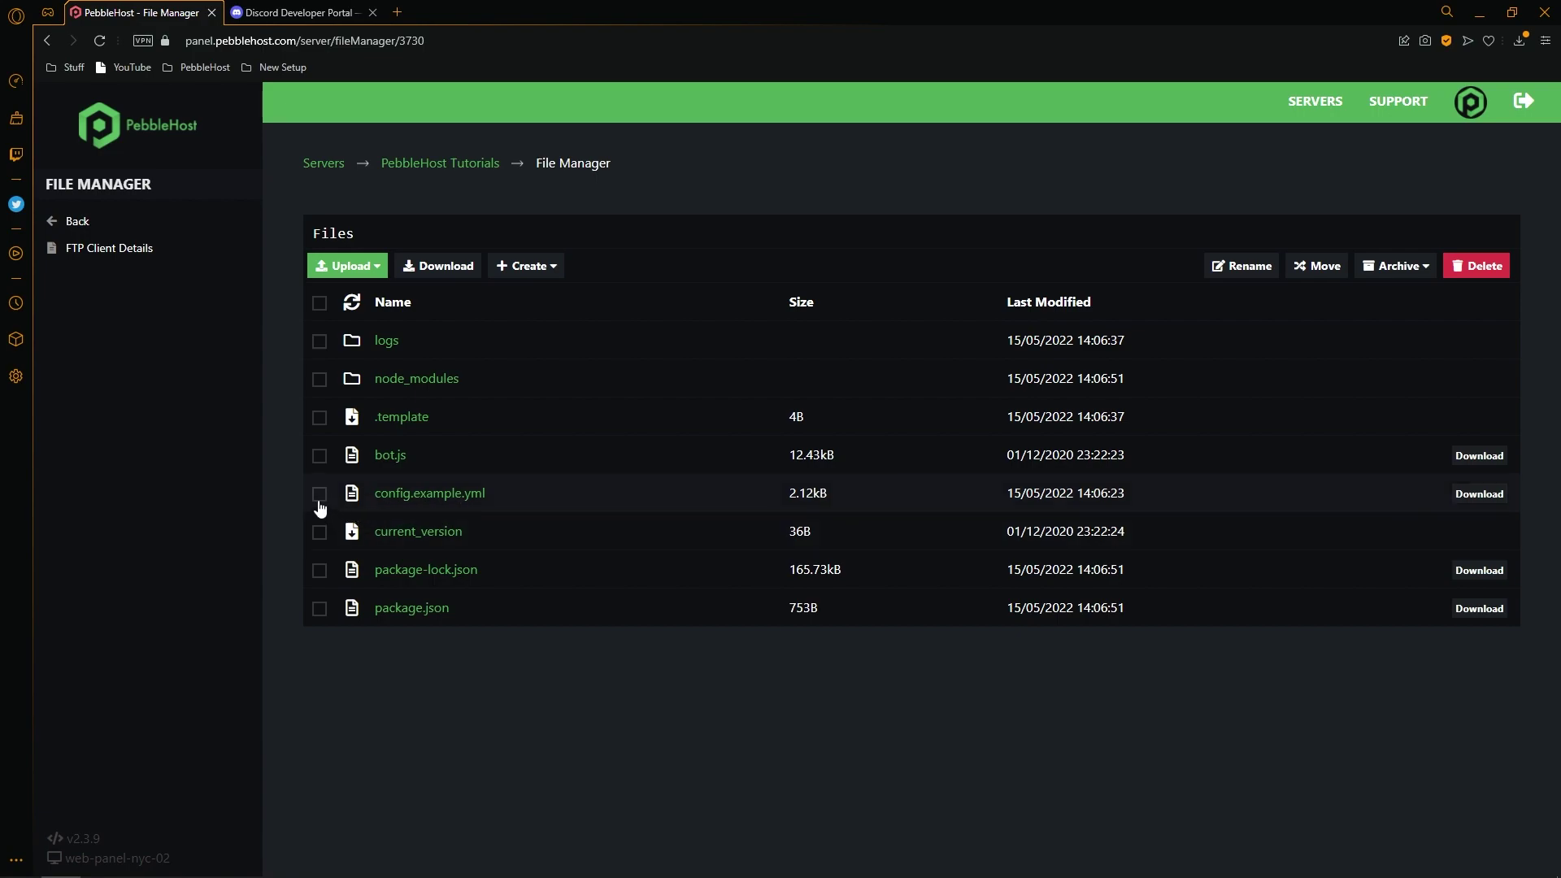
- Rename config.example.yml to config.yml in the File Manager and return to the server's overview page
left_click(1249, 277)
key("BackSpace")
key("BackSpace")
key("BackSpace")
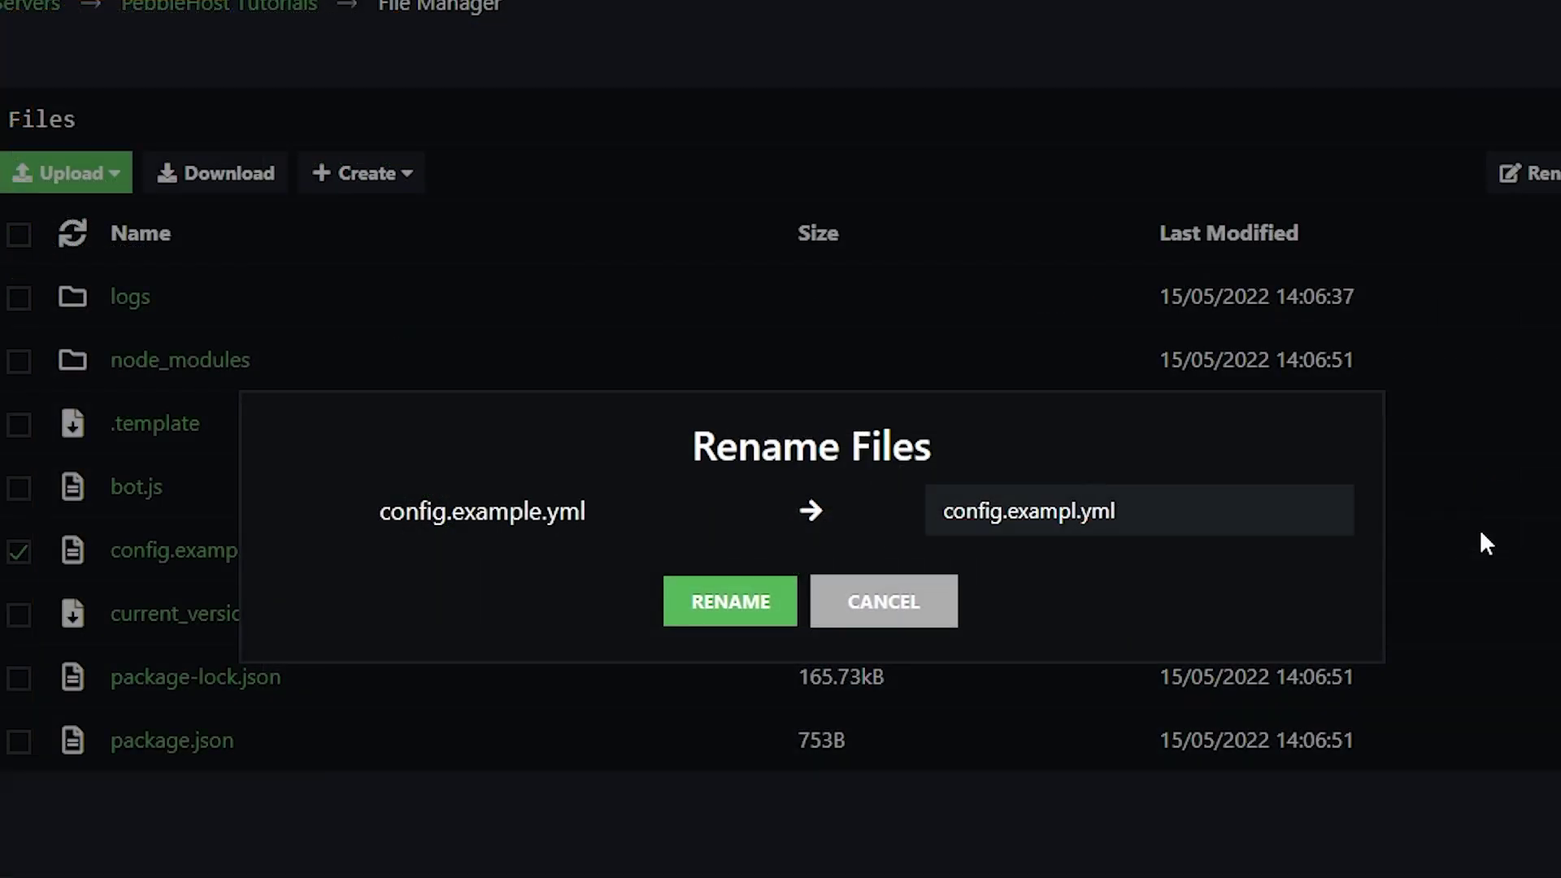
key("BackSpace")
key("BackSpace")
key("BackSpace")
key("BackSpace")
key("BackSpace")
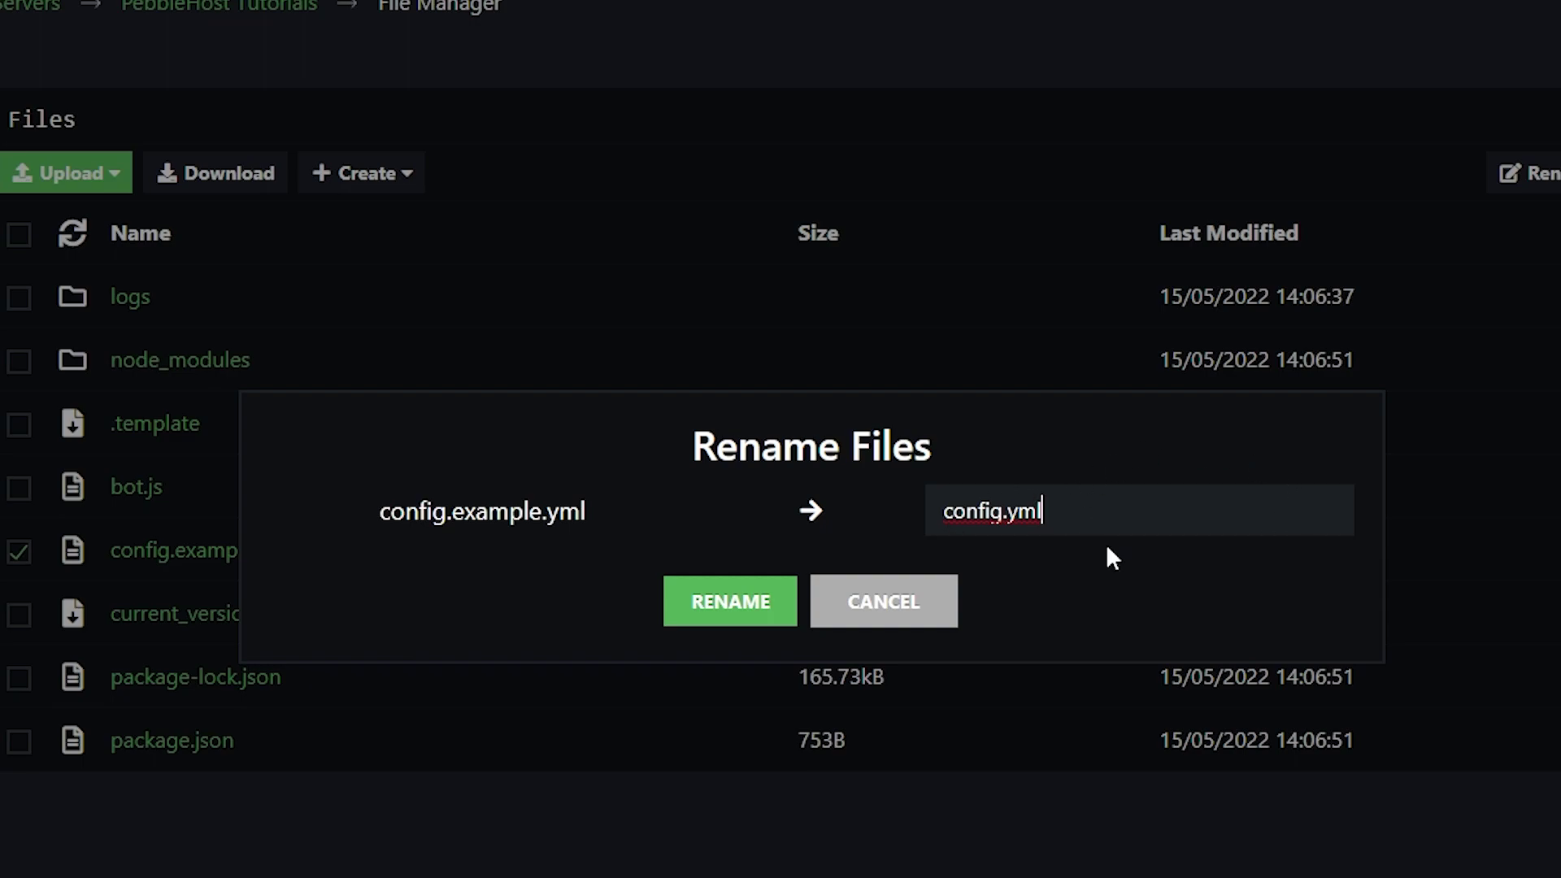
left_click(746, 602)
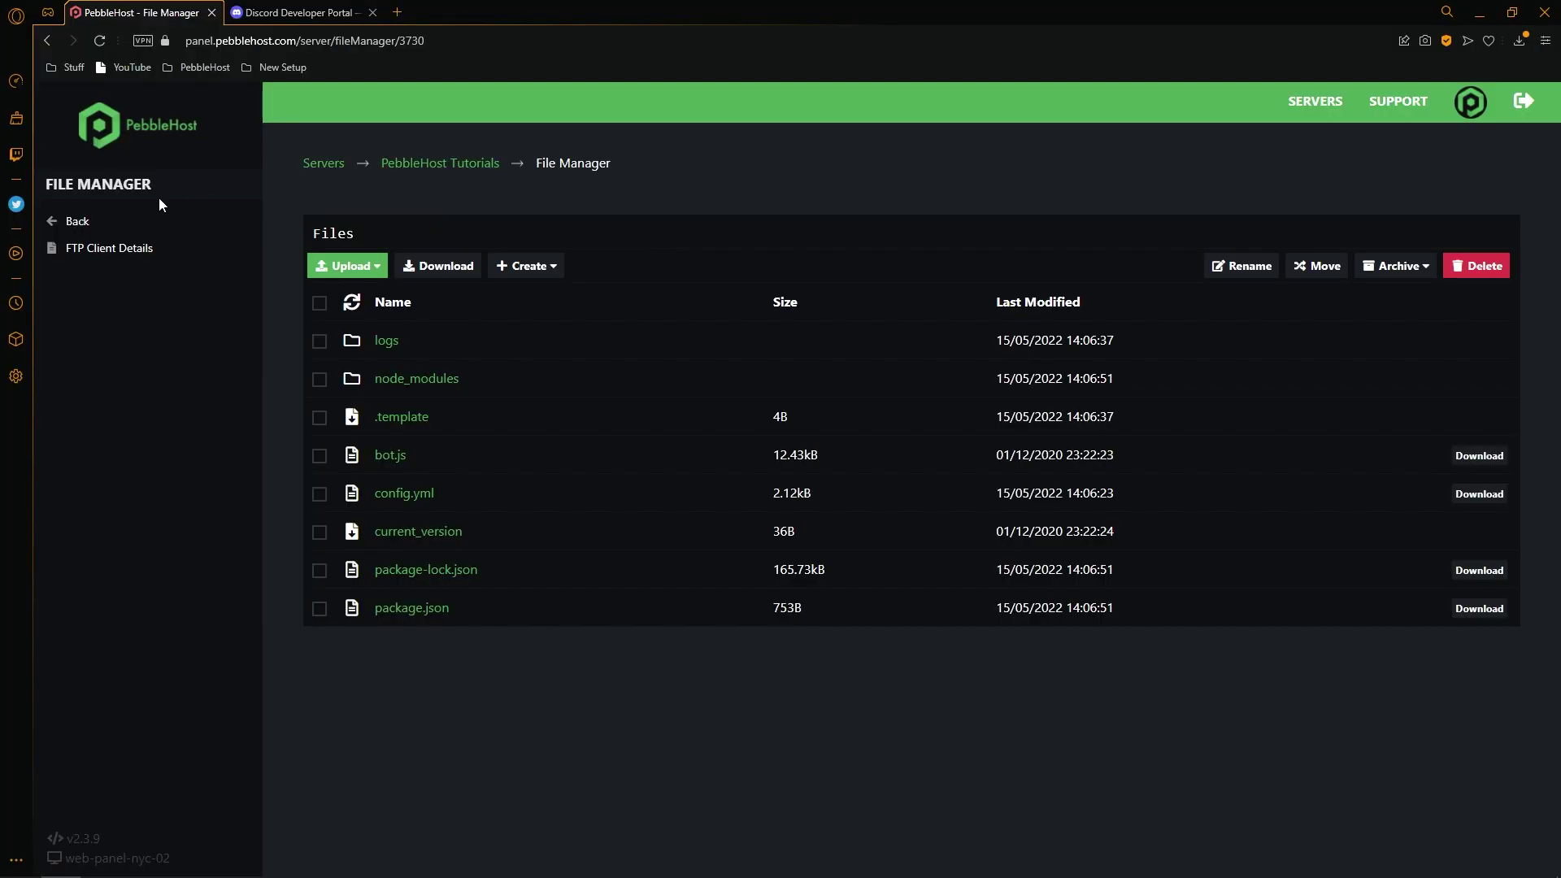
left_click(148, 223)
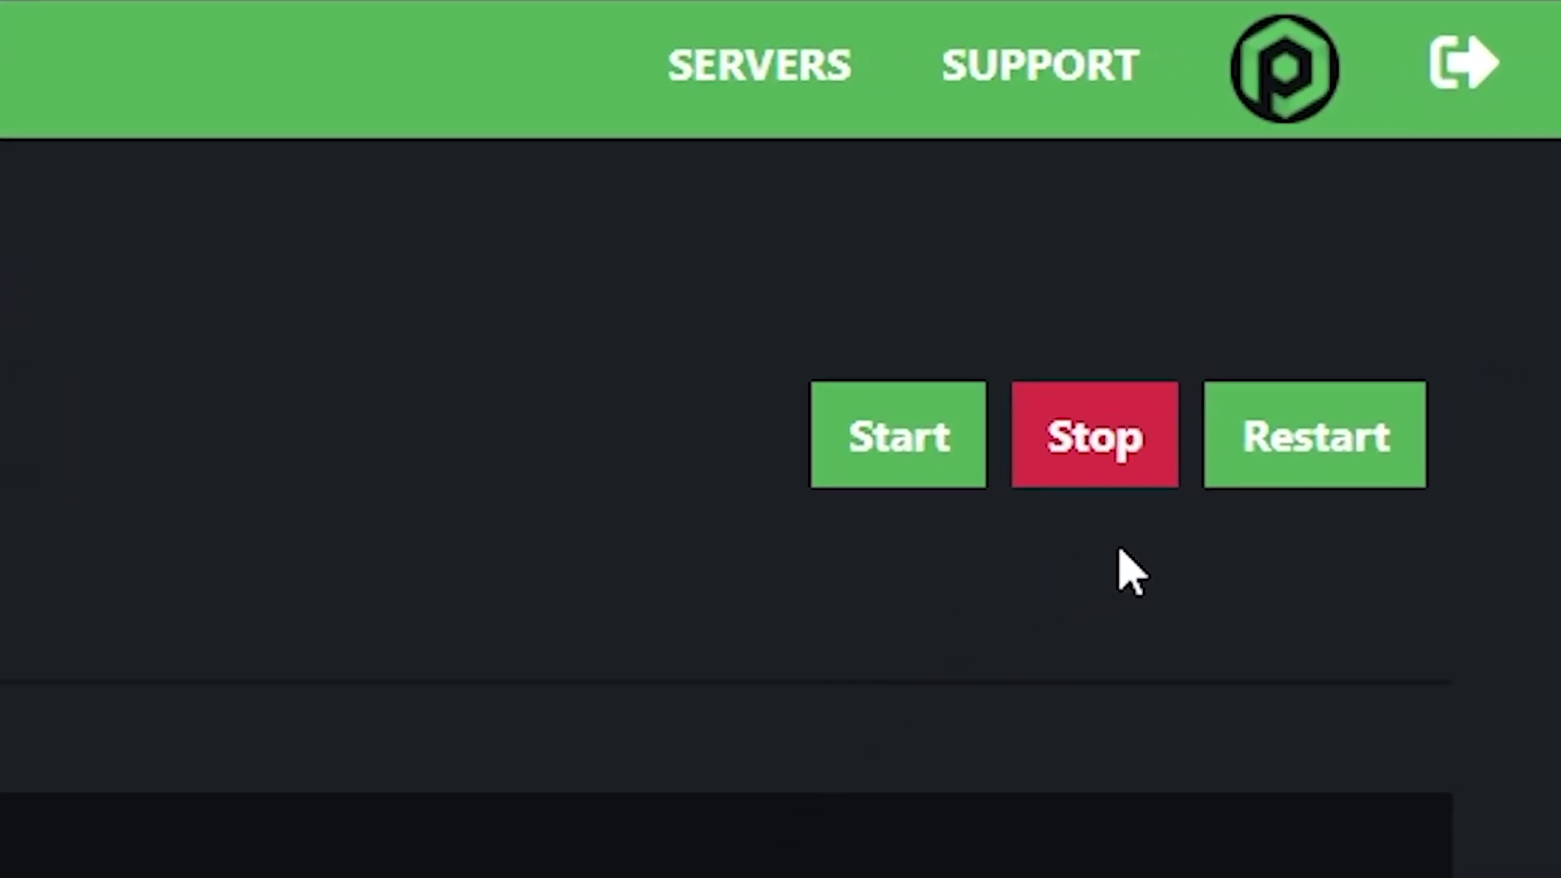